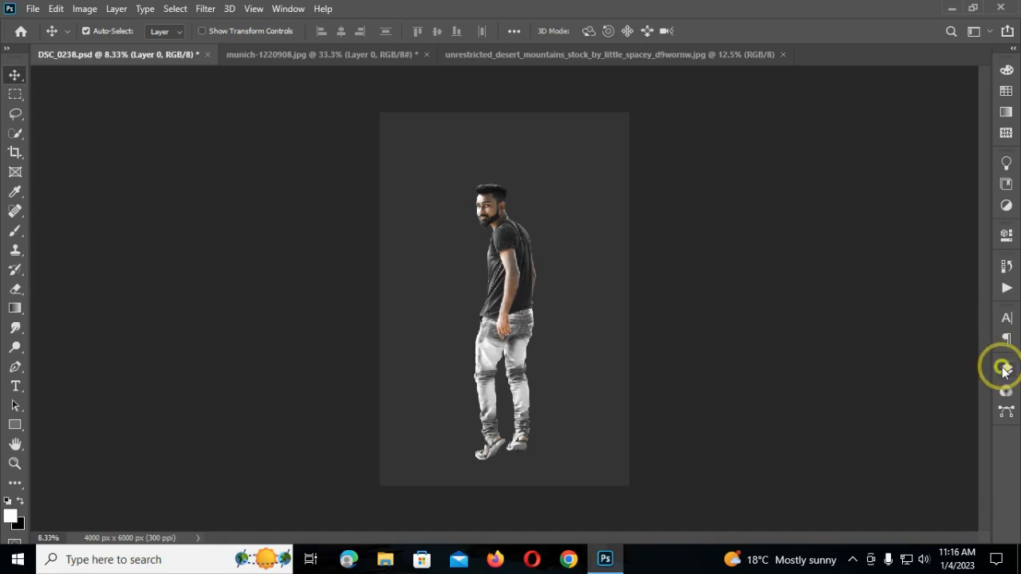
Step: Hide the man's layer, copy the desert image into DSC_0238.psd directly above Color Fill 1, and close the desert document
left_click(827, 164)
left_click(917, 199)
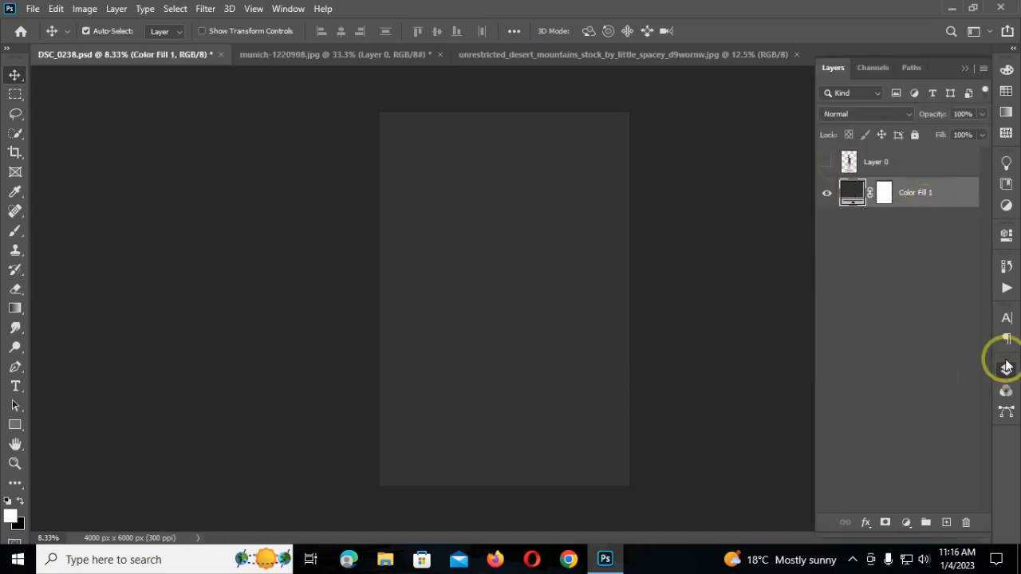
left_click(1006, 369)
left_click(642, 54)
left_click_drag(565, 214, 511, 418)
left_click(783, 55)
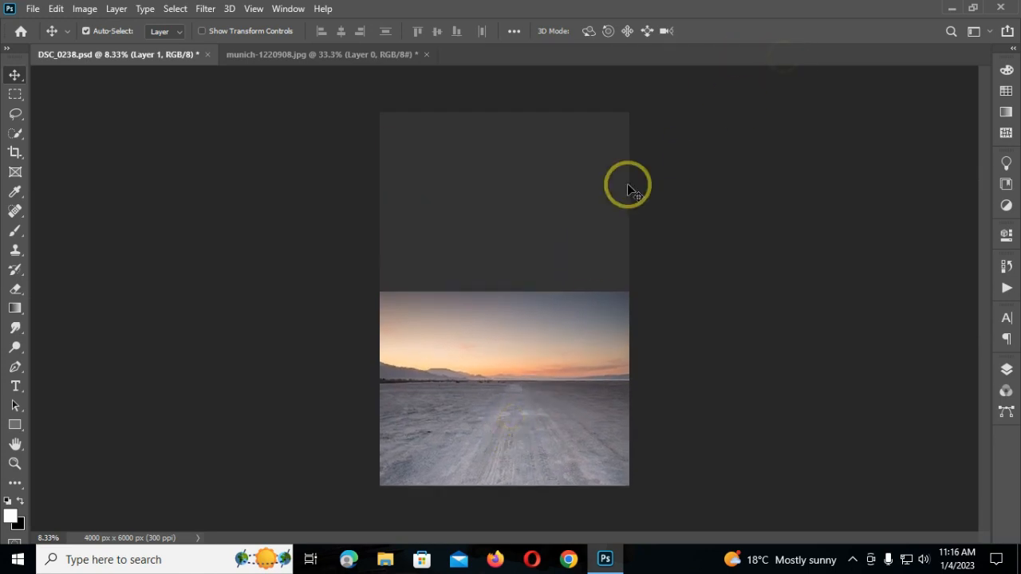
Step: Squash the desert layer vertically to about 69% of its height, keeping its base on the canvas's lower edge
key("ctrl+t")
left_click_drag(542, 352, 547, 354)
left_click_drag(497, 288, 499, 355)
double_click(532, 403)
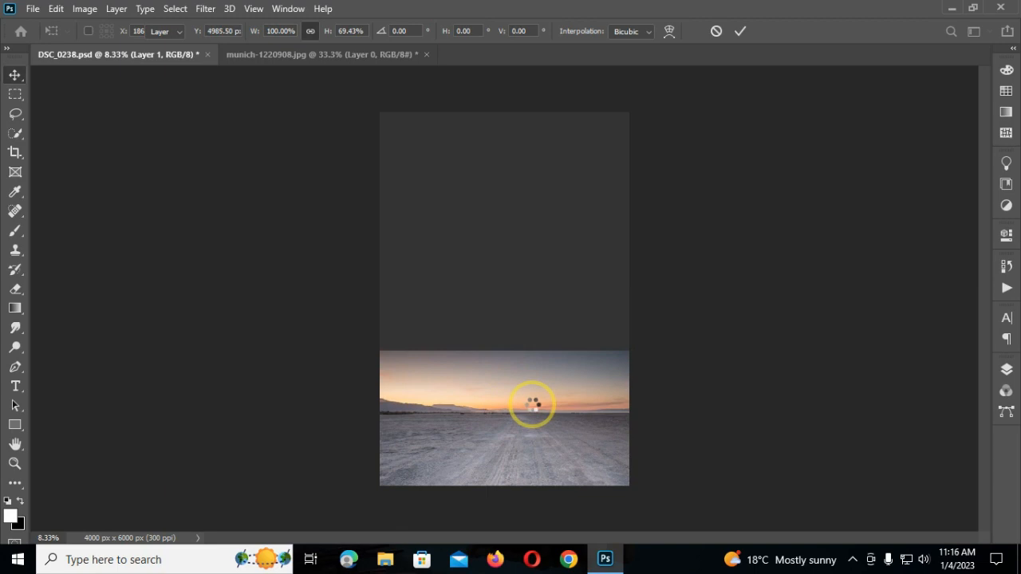
left_click_drag(532, 407, 526, 406)
Step: Add a layer mask to the desert layer and fade out its sky with a black-to-transparent linear gradient
key("ctrl+plus")
scroll(527, 408, "down", 4)
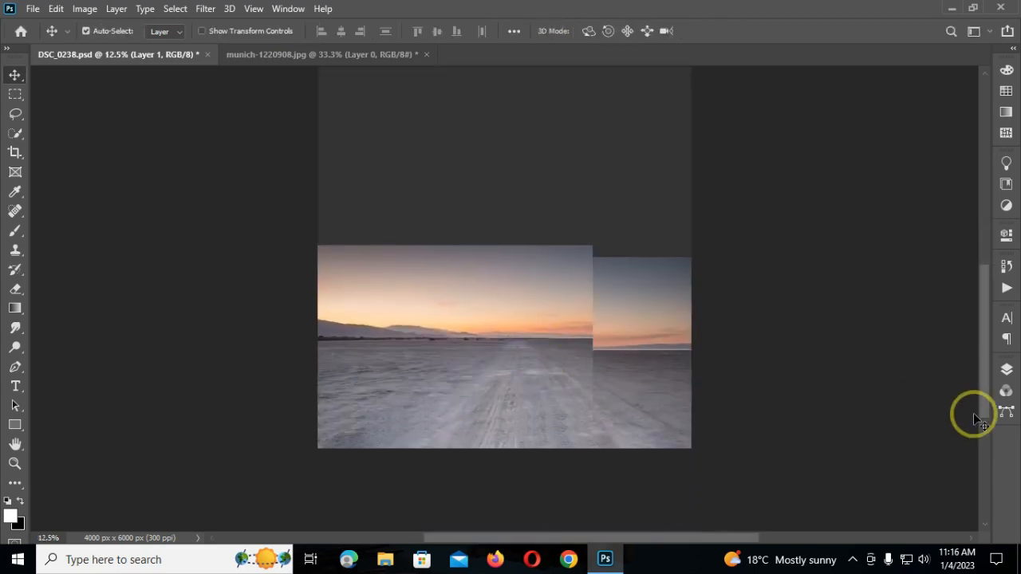
left_click(1006, 370)
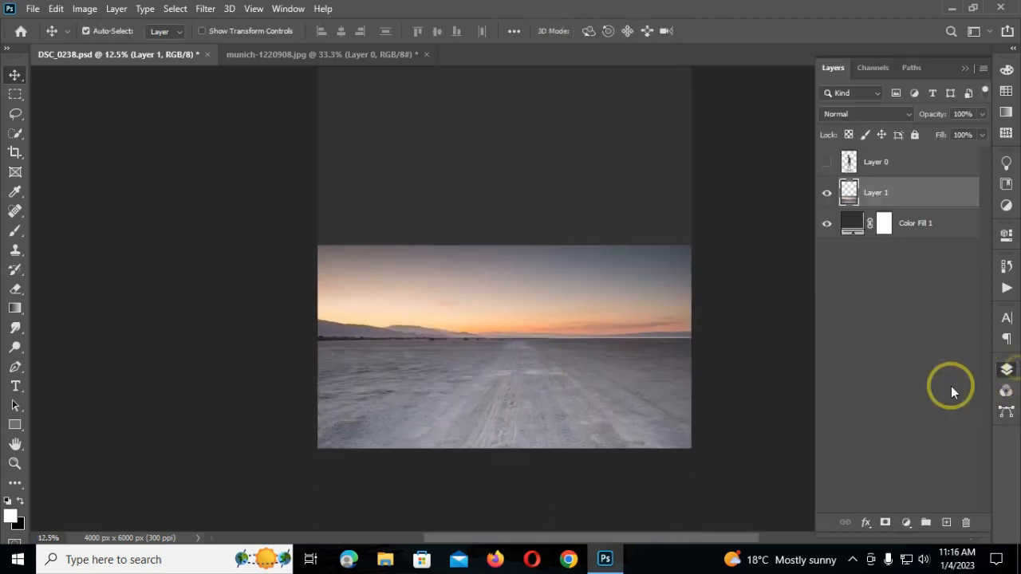
left_click(884, 522)
left_click(15, 308)
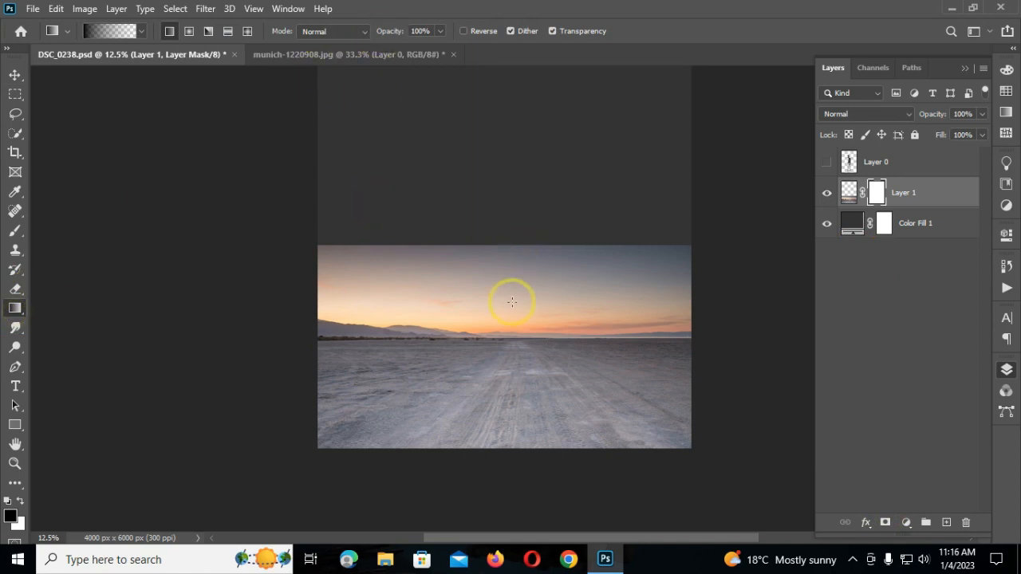
left_click_drag(514, 404, 514, 321)
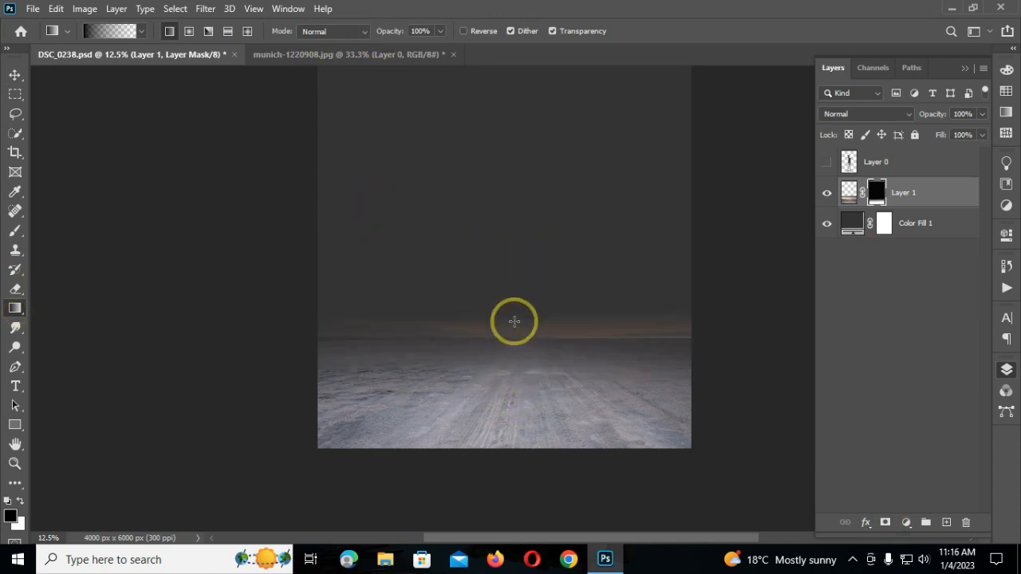
Step: Fade the desert's horizon into the gray background with several downward gradient passes on the mask at 52% opacity
left_click_drag(405, 36, 374, 36)
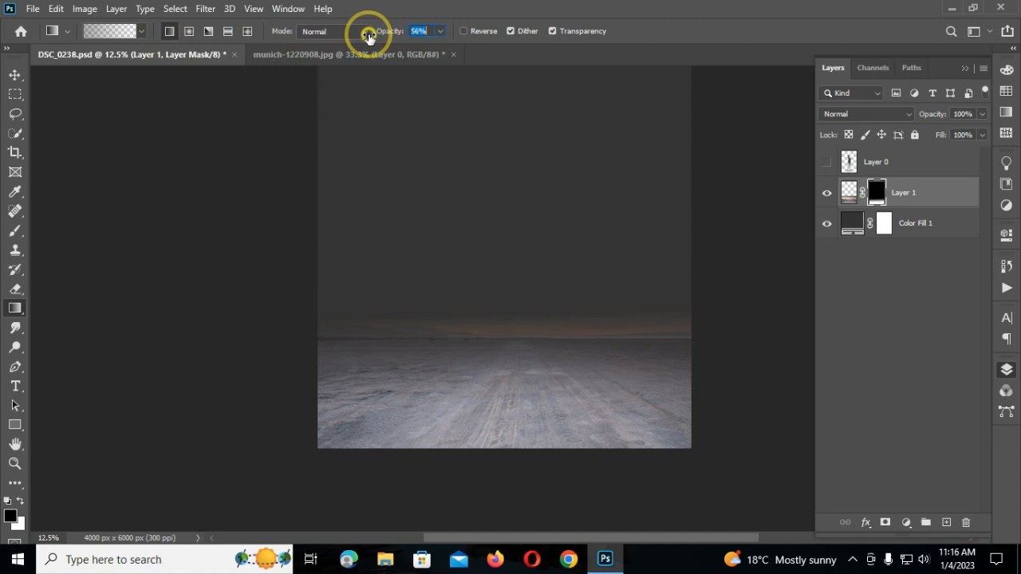
left_click_drag(509, 319, 513, 372)
left_click_drag(574, 322, 574, 360)
left_click_drag(632, 321, 634, 367)
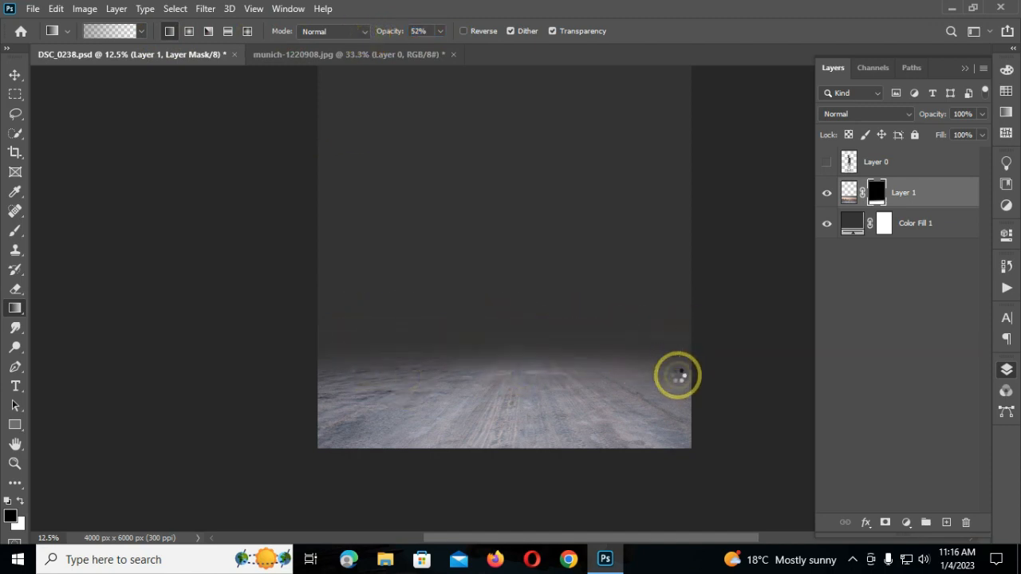
Step: Copy the swing carousel from the munich-1220908.jpg document into DSC_0238.psd above the desert layer
key("ctrl+minus")
left_click(13, 74)
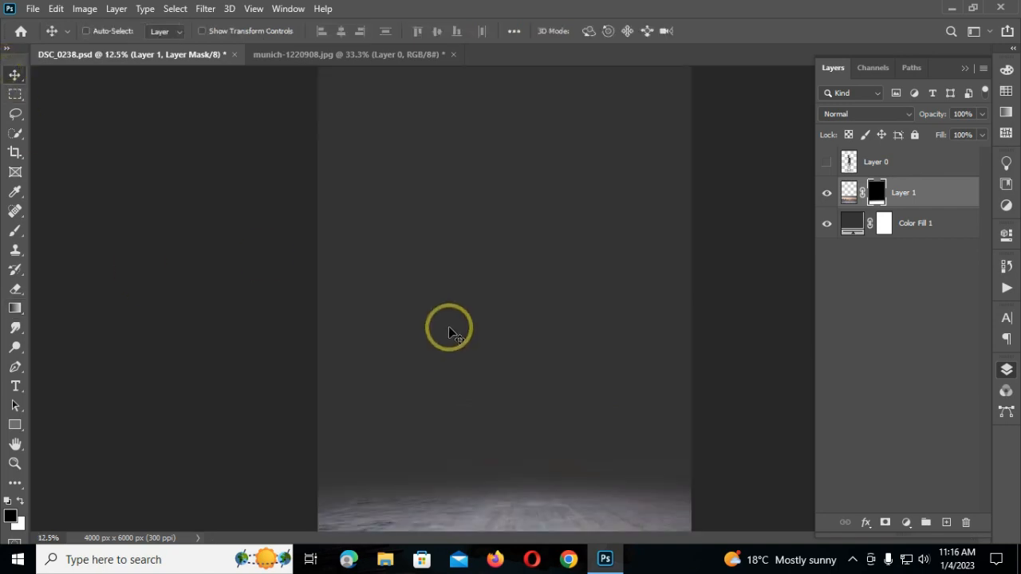
left_click(347, 61)
left_click_drag(527, 275, 511, 225)
Step: Enlarge the swing carousel beyond the canvas width and position it horizontally centred above the ground
key("ctrl+t")
left_click_drag(329, 32, 456, 100)
left_click_drag(514, 227, 519, 274)
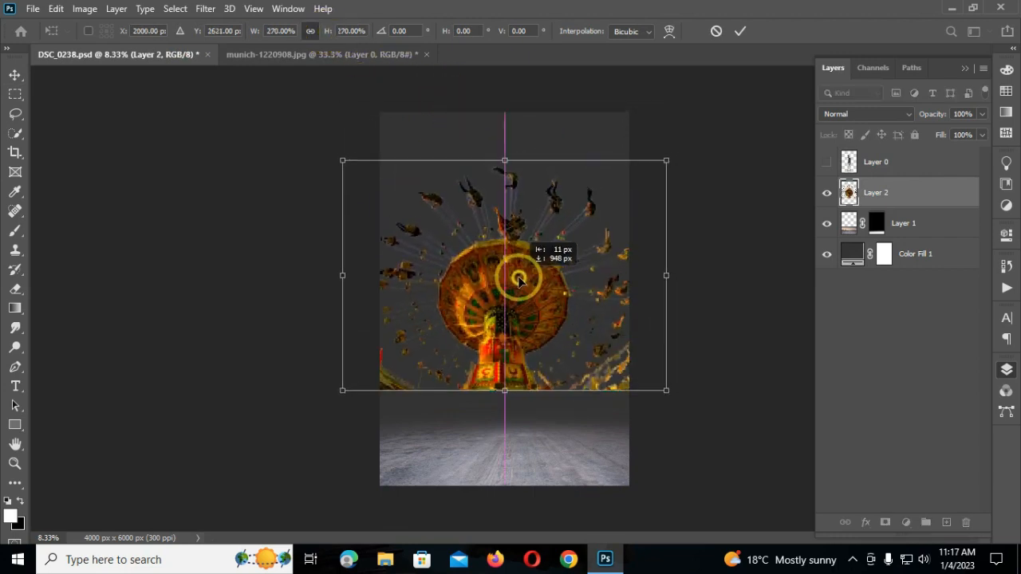
mouse_move(678, 390)
left_mouse_down()
mouse_move(695, 410)
mouse_move(685, 406)
left_mouse_up()
left_click_drag(564, 354, 559, 357)
key("Return")
Step: Hide the carousel layer and darken the desert ground with a clipped Levels adjustment, setting the white output level to 135
left_click(827, 193)
left_click(902, 225)
left_click(906, 522)
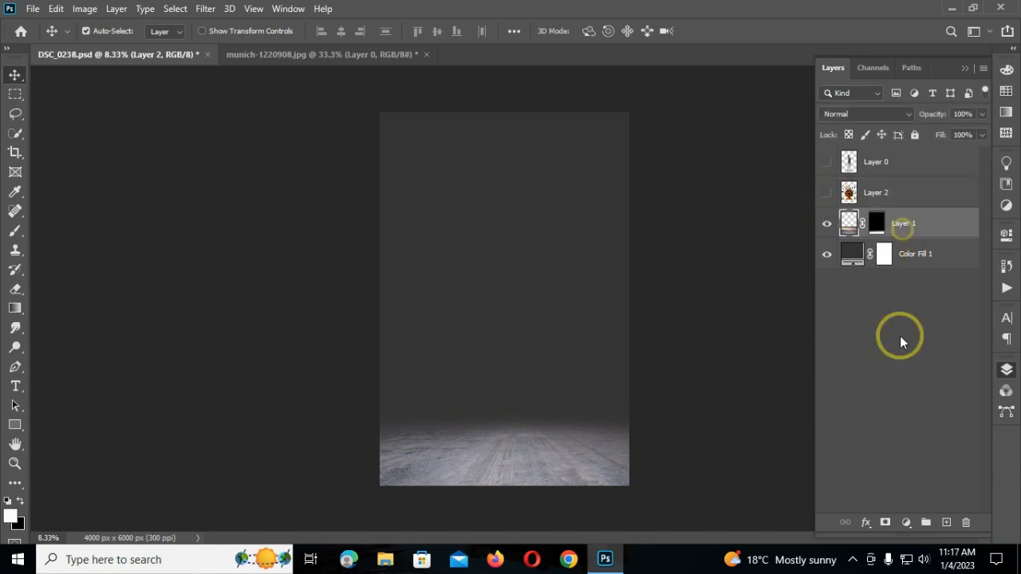
left_click(925, 317)
left_click_drag(968, 431, 897, 439)
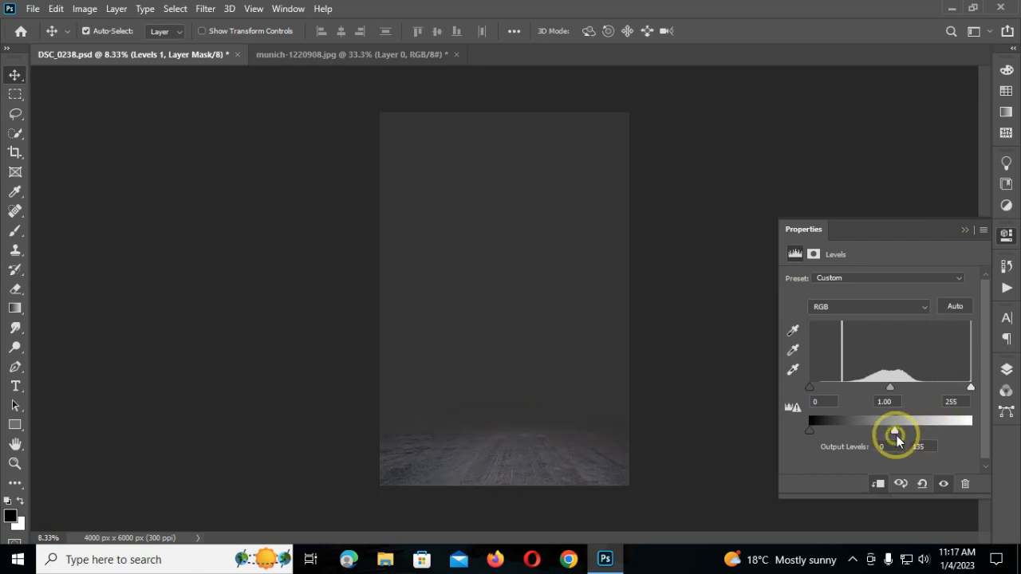
left_click(964, 230)
Step: Add a clipped Brightness/Contrast adjustment above Levels 1 with slightly raised brightness, and invert its mask to black
left_click(1006, 369)
left_click(906, 521)
left_click(937, 300)
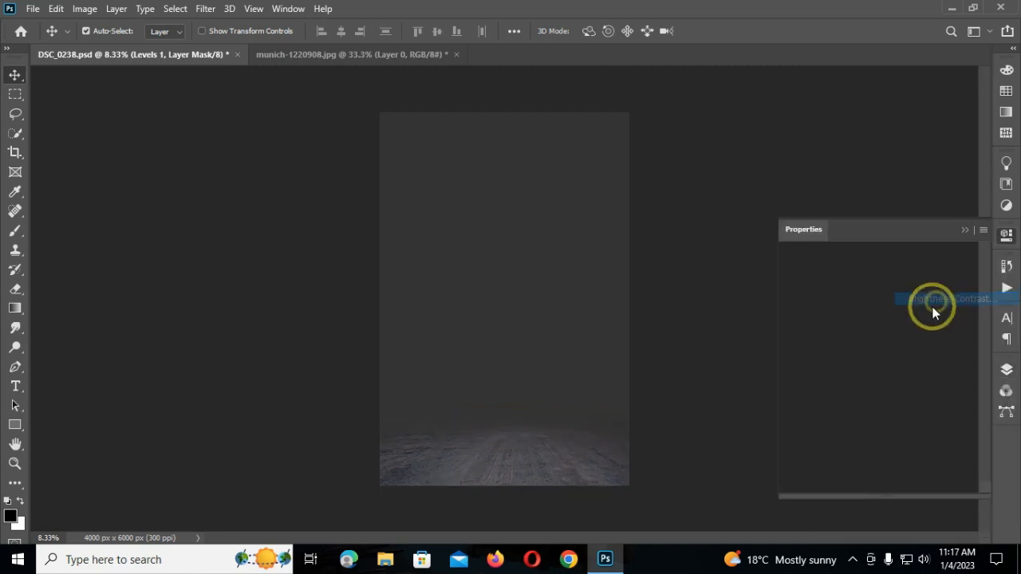
left_click_drag(889, 323, 898, 325)
left_click(965, 229)
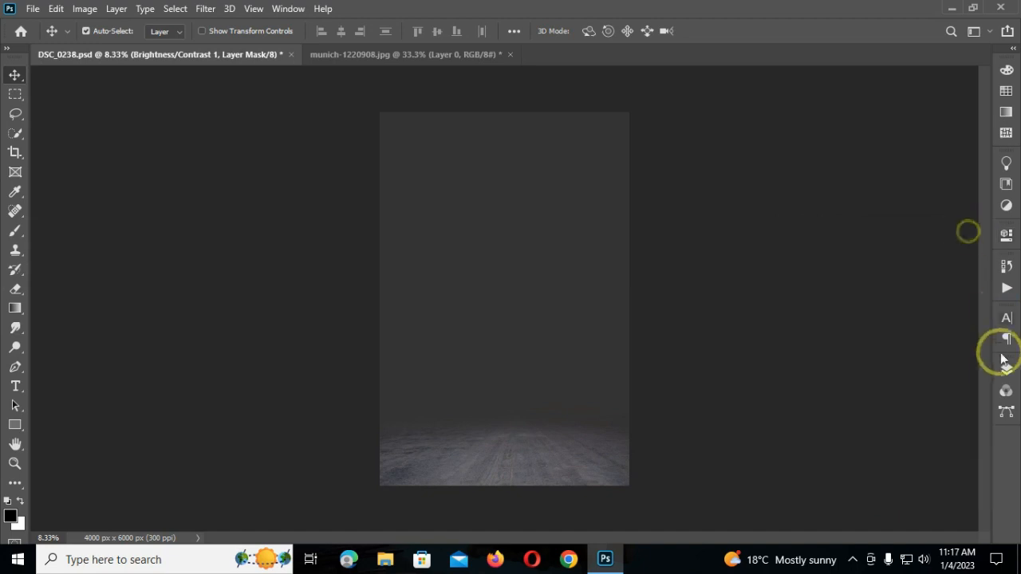
left_click(1006, 370)
key("ctrl+i")
Step: Paint white on the Brightness/Contrast mask at the road's centre with a flattened, soft 1000 px brush
key("ctrl+plus")
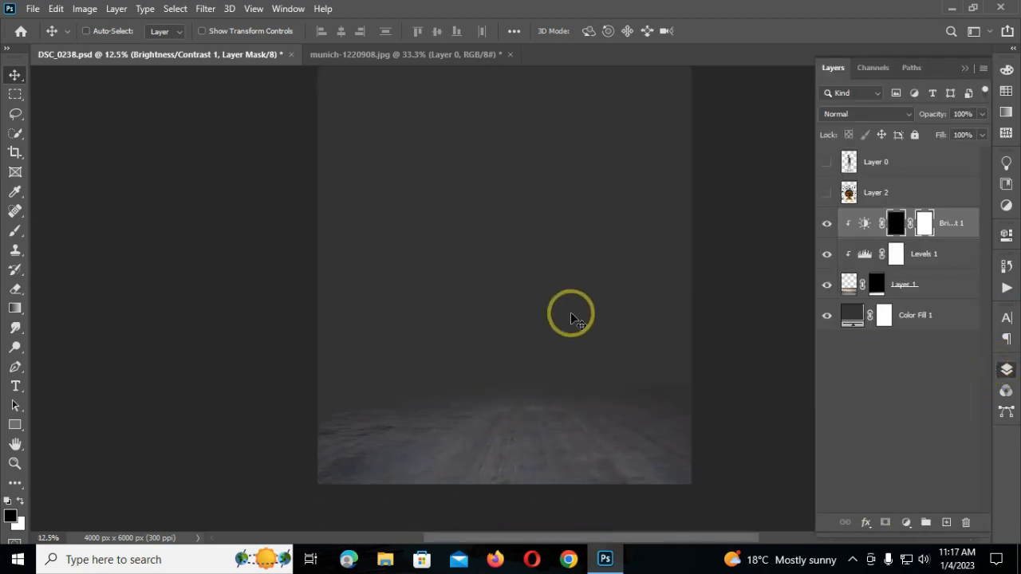
scroll(572, 314, "down", 2)
left_click(15, 231)
right_click(446, 170)
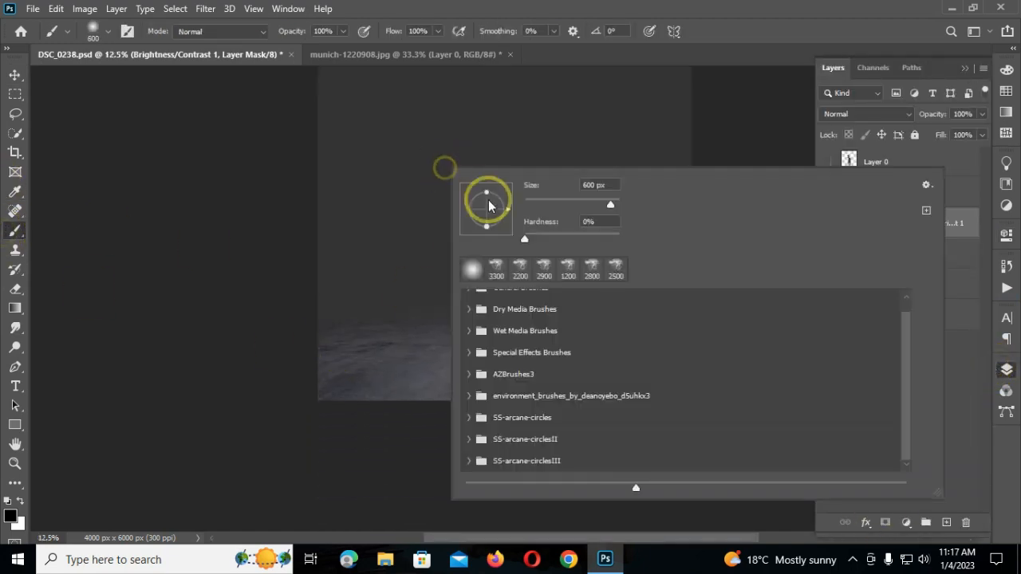
left_click(583, 44)
key("bracketright")
key("bracketright")
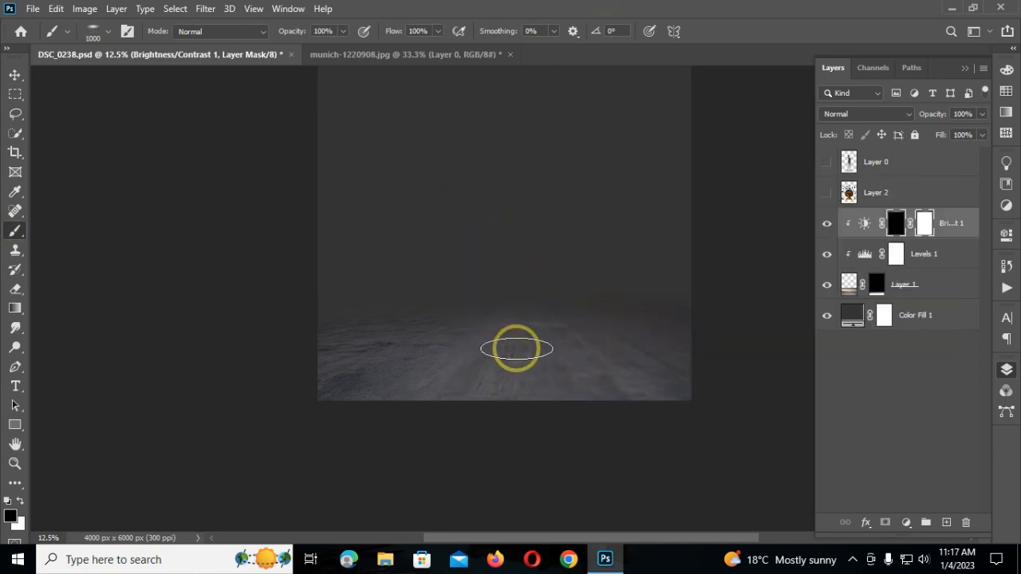
left_click(21, 501)
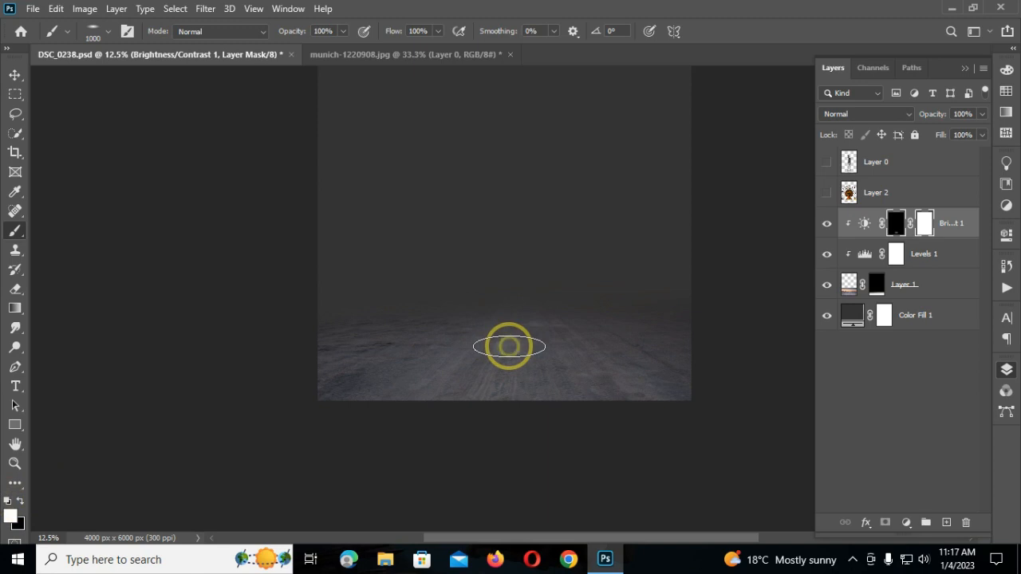
Step: Restore the flattened brush tip to a round shape
key("ctrl+minus")
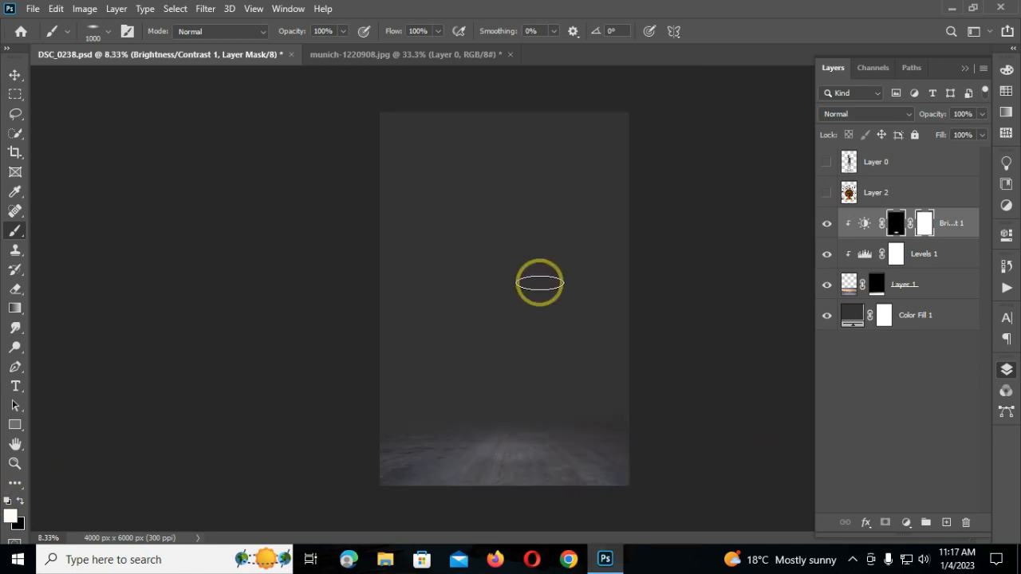
right_click(514, 240)
left_click(599, 46)
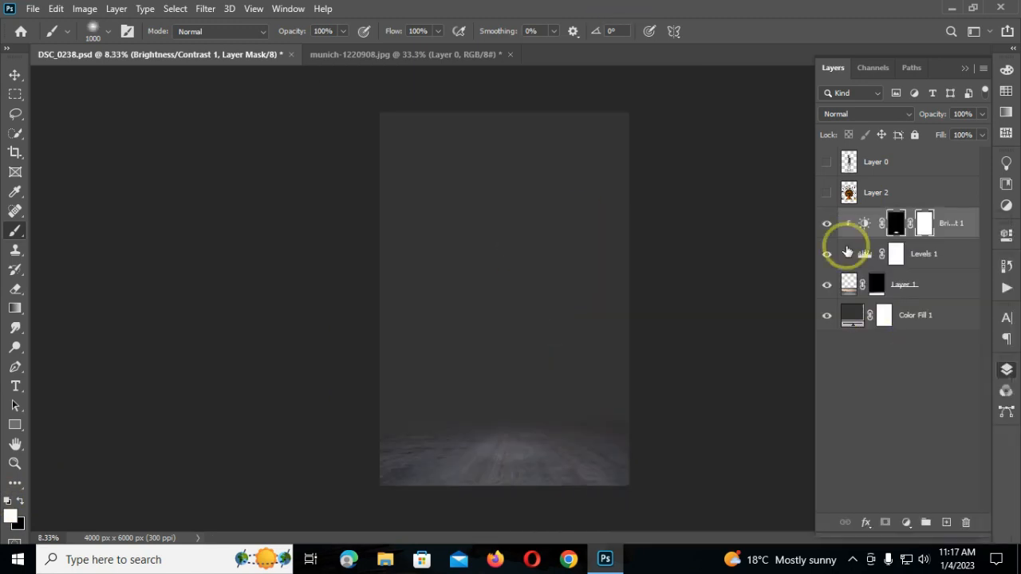
Step: Show the carousel and man layers, then scale the man down and stand him centred on the ground
left_click(827, 192)
left_click(827, 162)
left_click(876, 162)
key("ctrl+t")
mouse_move(538, 184)
left_mouse_down()
mouse_move(515, 279)
mouse_move(497, 294)
mouse_move(504, 325)
left_mouse_up()
left_click_drag(494, 400, 512, 400)
key("Return")
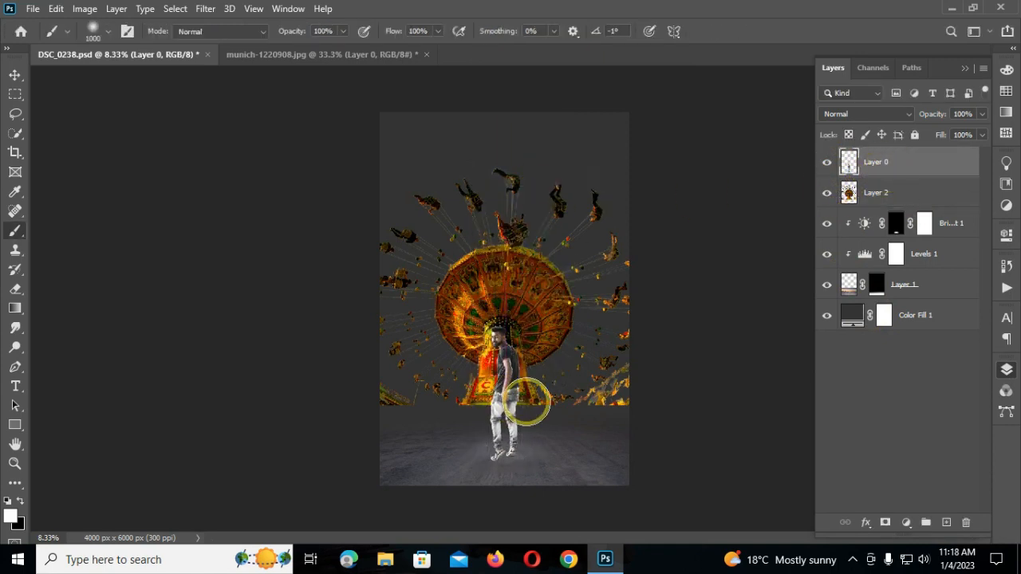
Step: Move the swing carousel slightly lower behind the man and add a layer mask to it
left_click(16, 73)
left_click_drag(546, 292, 552, 313)
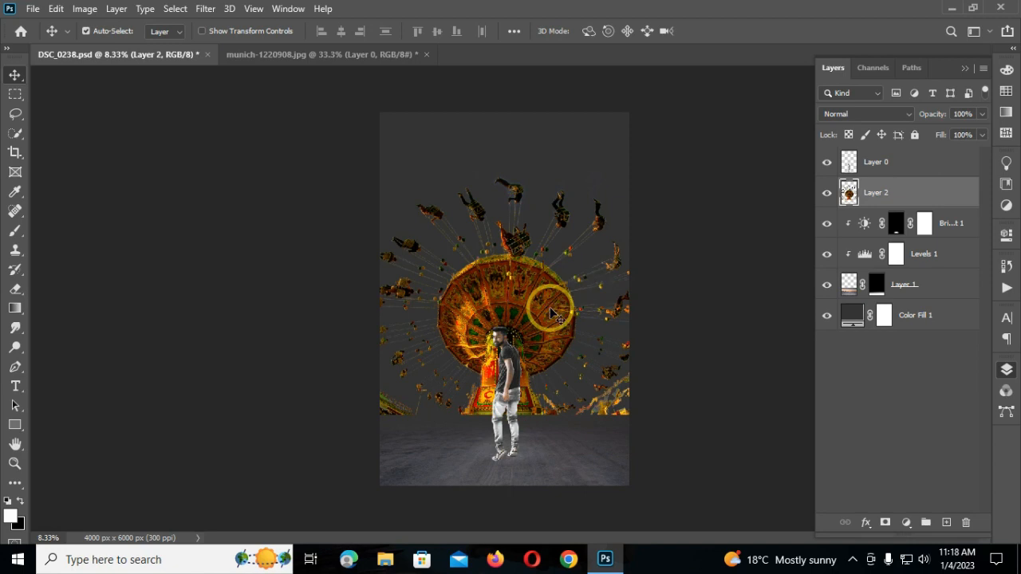
left_click(885, 523)
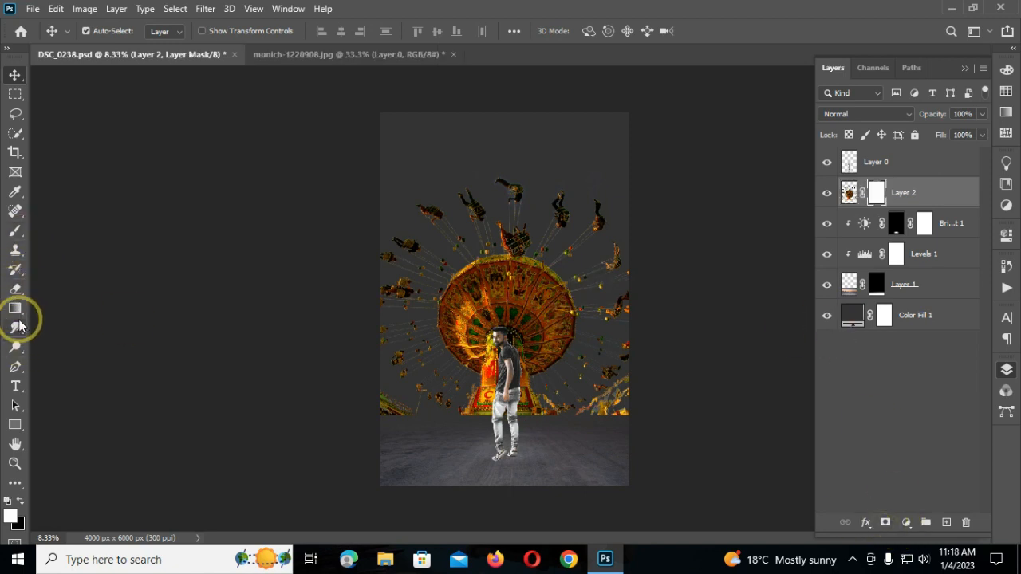
Step: Apply the Camera Raw filter to the carousel image, setting Yellows and Greens saturation to -100 and fully desaturating Blues
left_click(849, 193)
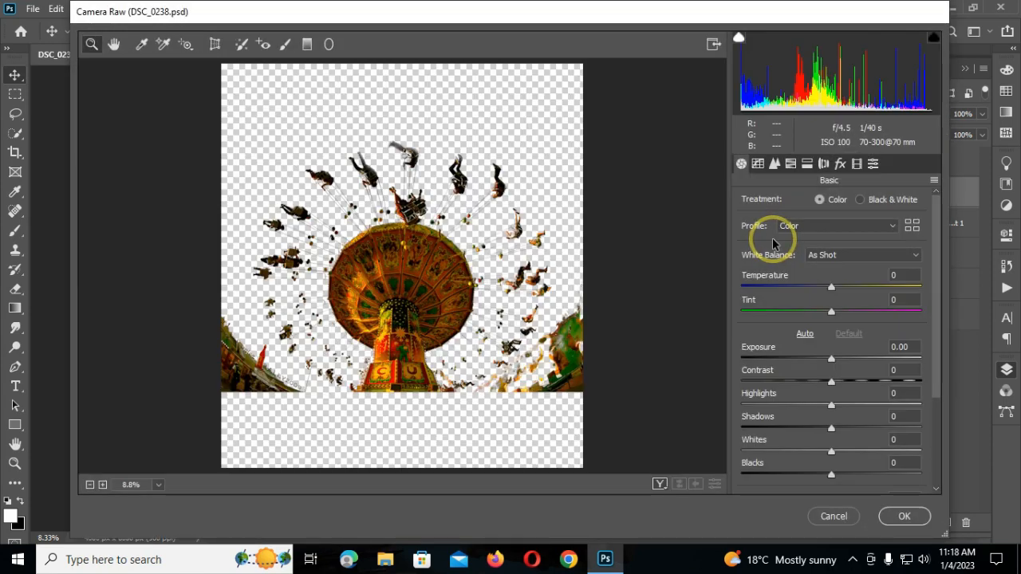
left_click(659, 484)
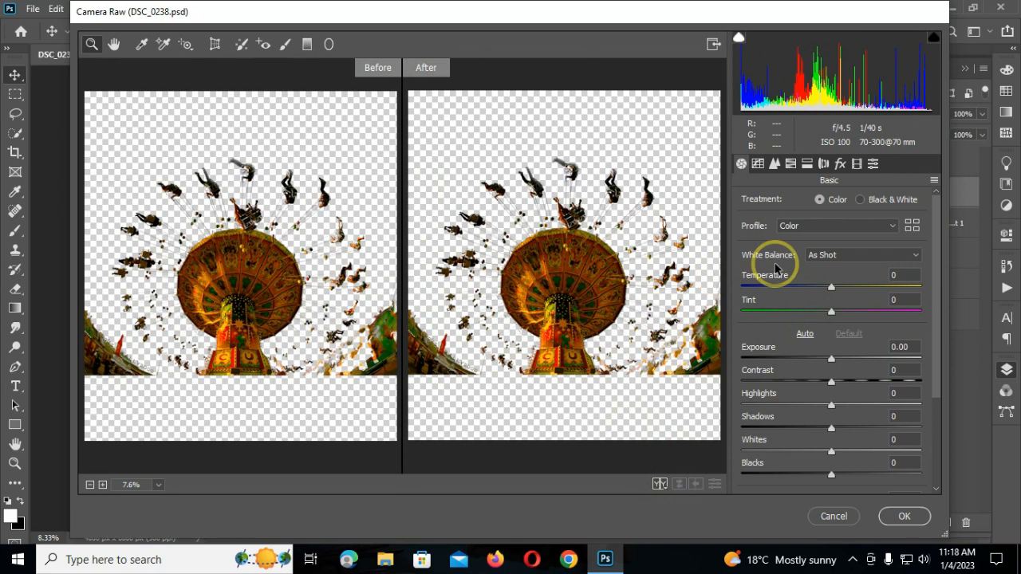
left_click(790, 165)
left_click(742, 307)
left_click(742, 332)
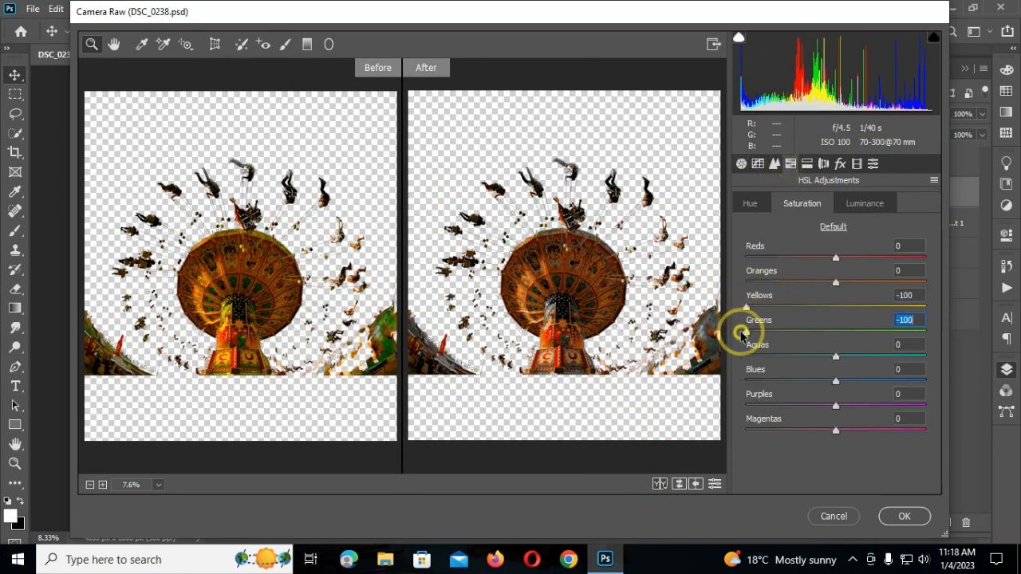
left_click(746, 380)
left_click(892, 516)
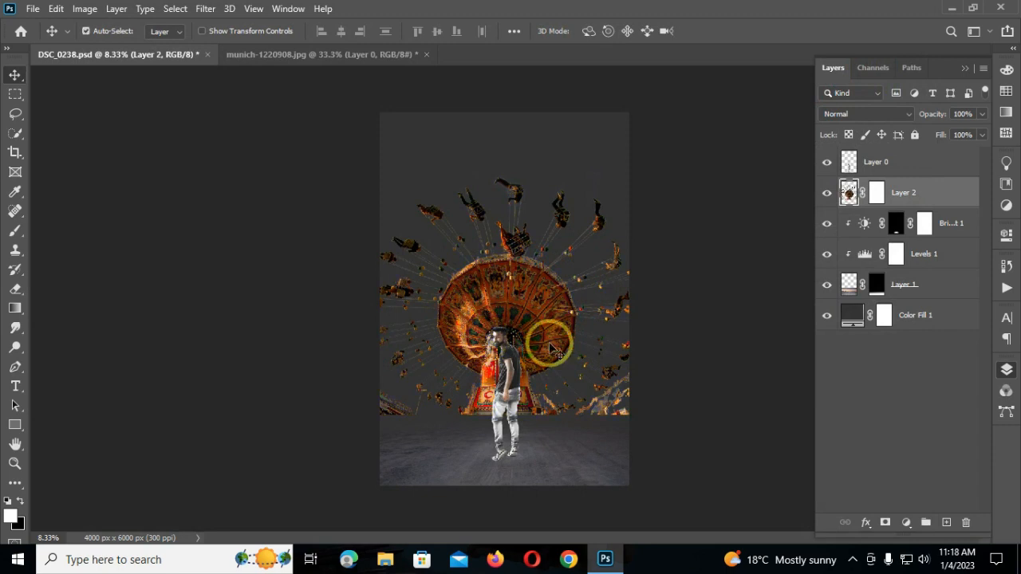
Step: Fade out the carousel's lower part on its mask with a black-to-transparent linear gradient at 100% opacity
left_click(877, 192)
left_click(14, 308)
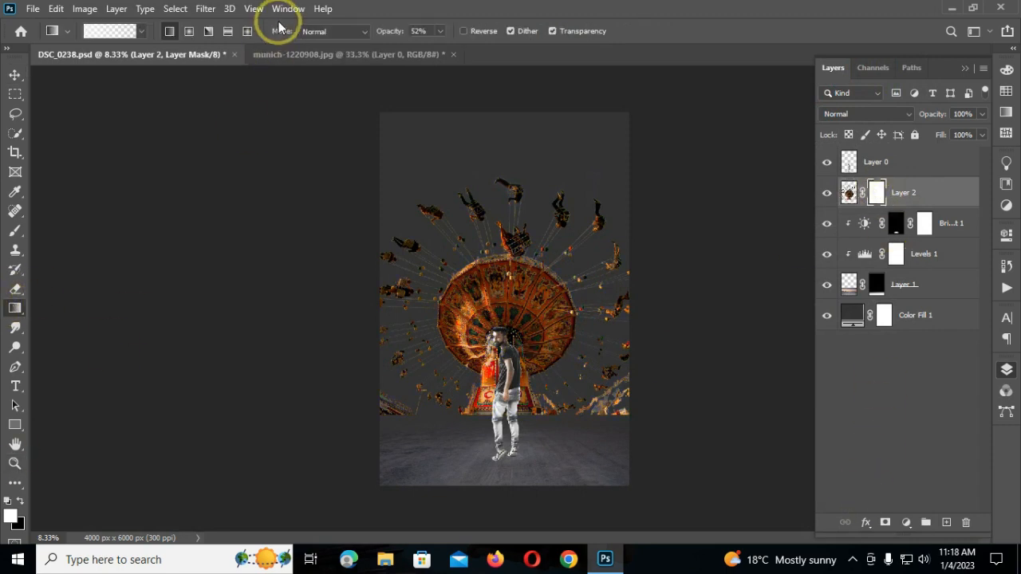
left_click_drag(388, 36, 419, 36)
left_click(19, 502)
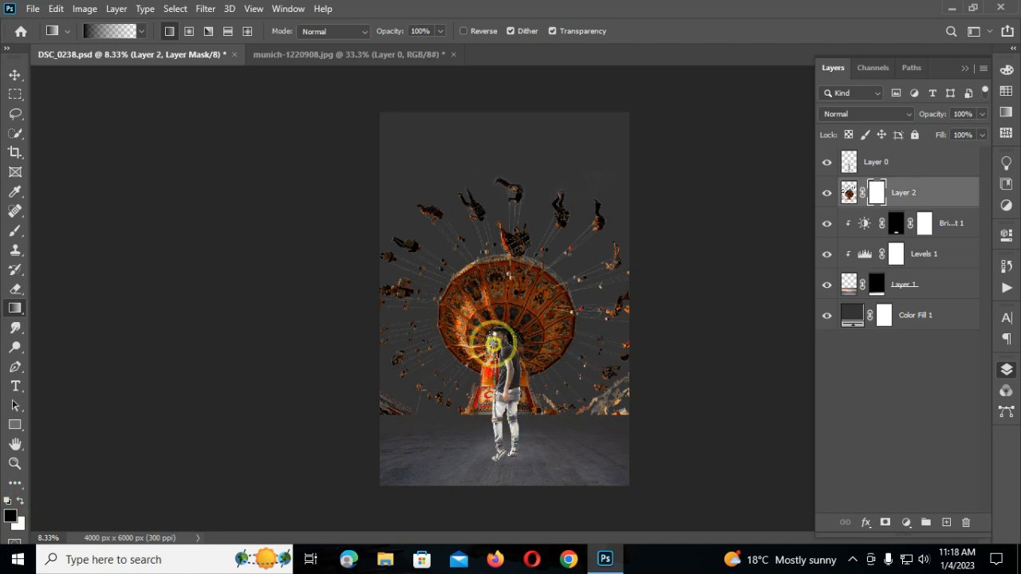
left_click_drag(495, 318, 493, 315)
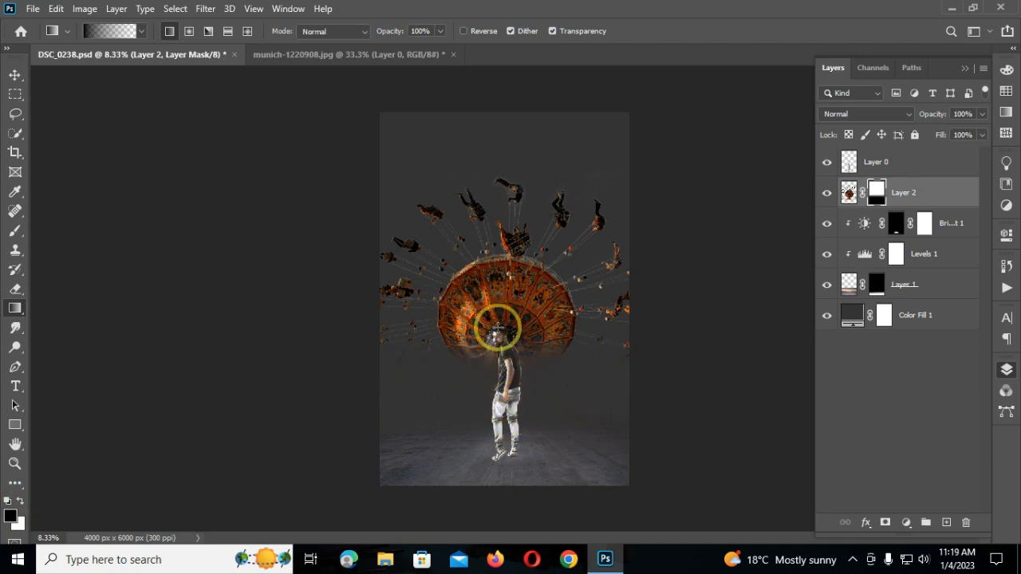
scroll(517, 357, "up", 3)
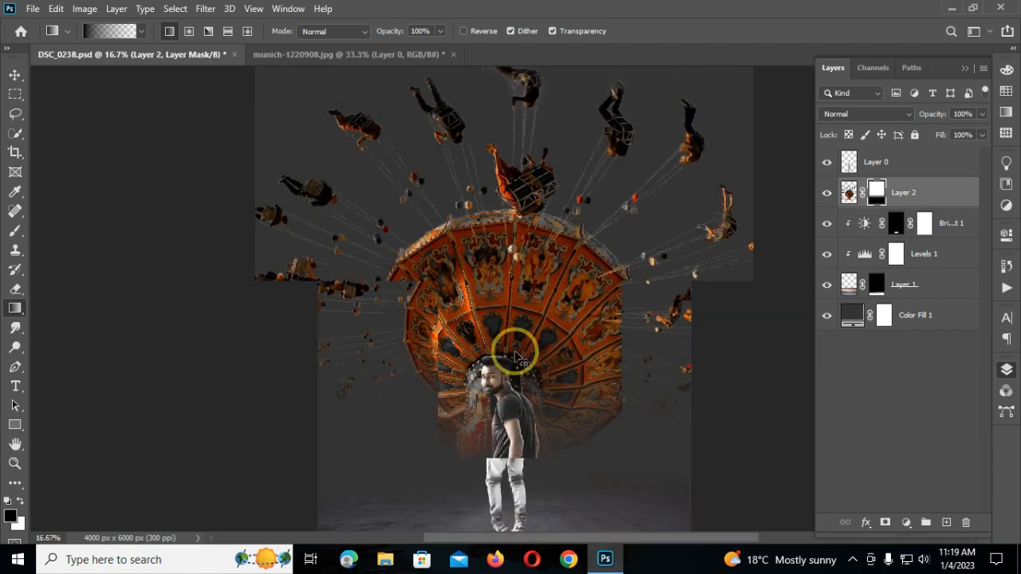
scroll(517, 357, "down", 3)
Step: Select the Brush tool with the g-cloud-7 brush from the environment_brushes_by_deanoyebo_d5uhkx3 set and enlarge it to 2300 px
left_click(15, 233)
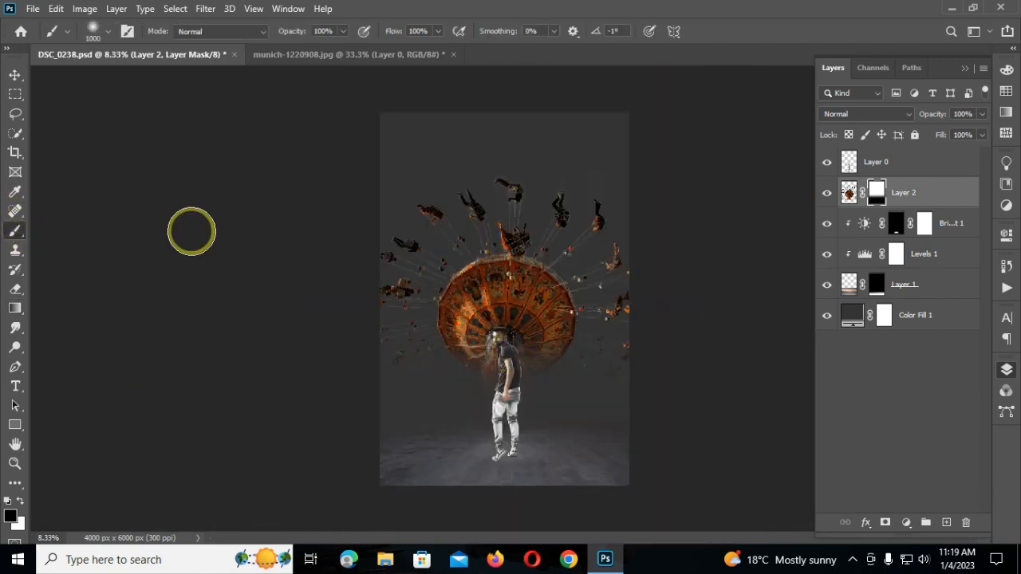
right_click(445, 185)
left_click(519, 288)
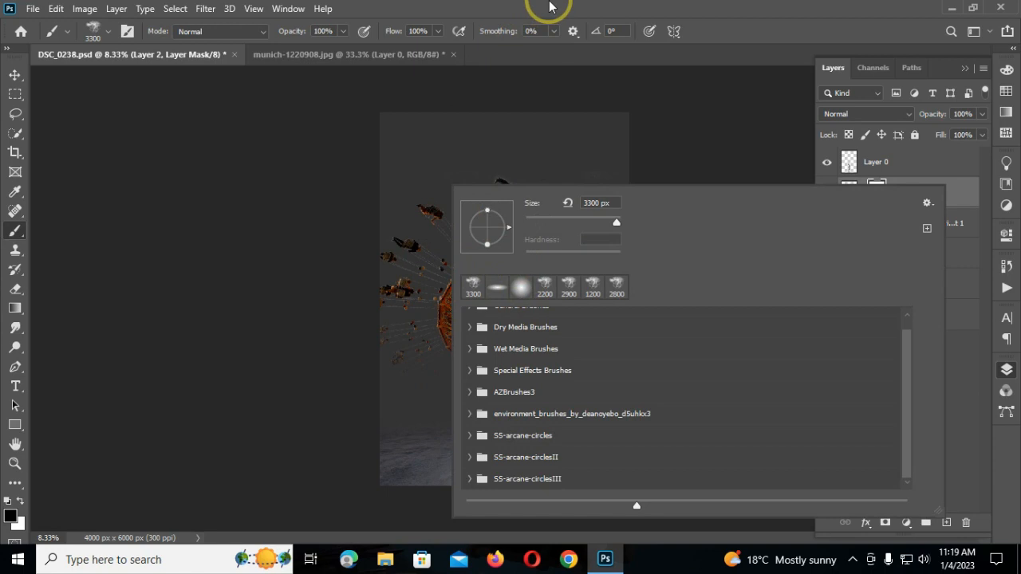
left_click(469, 414)
scroll(519, 454, "down", 2)
left_click(513, 467)
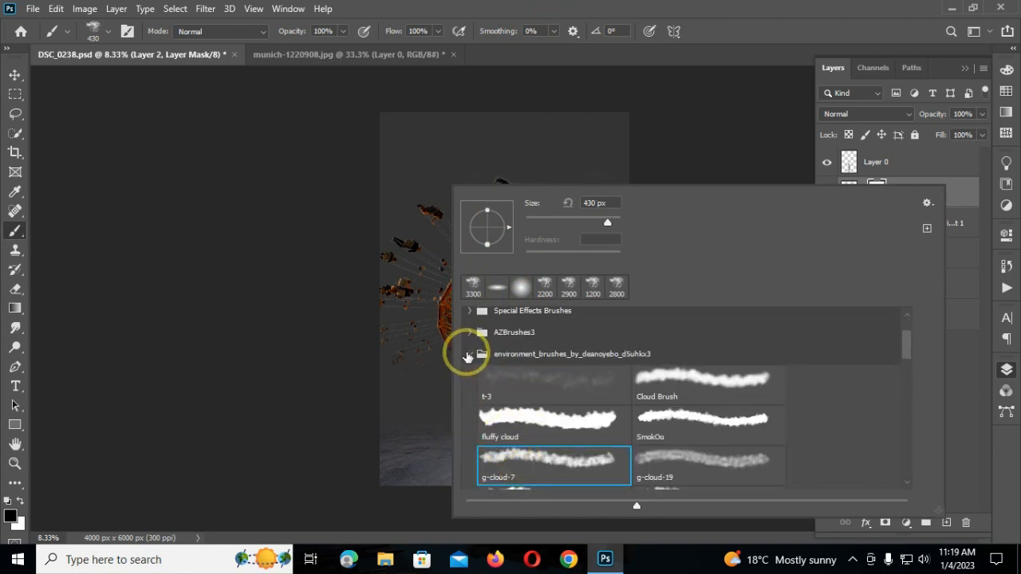
key("Return")
key("bracketright")
key("bracketright")
key("bracketright")
key("bracketright")
key("bracketright")
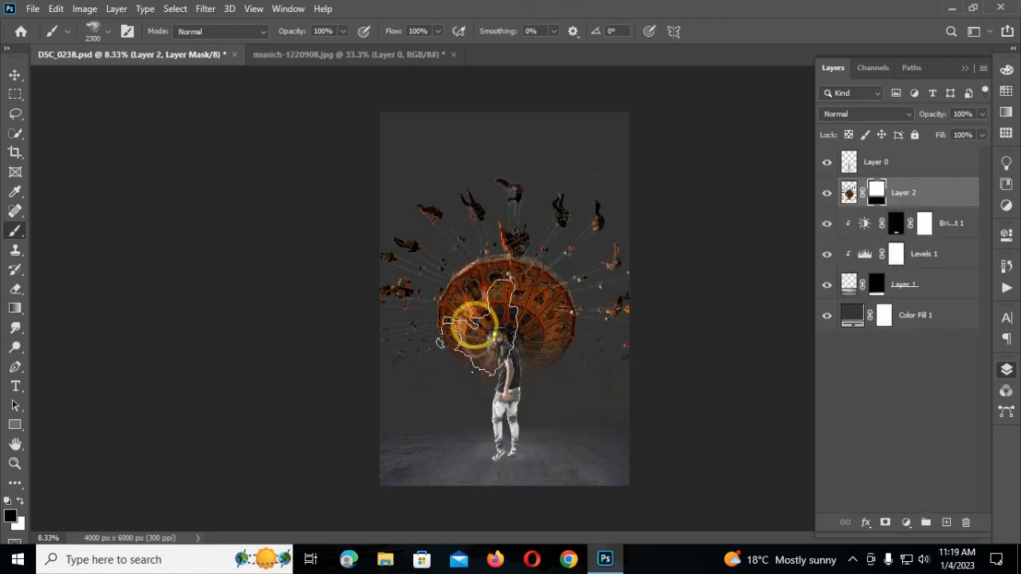
Step: Add a blank layer directly above the Brightness/Contrast adjustment and swap the foreground and background colors
left_click(966, 227)
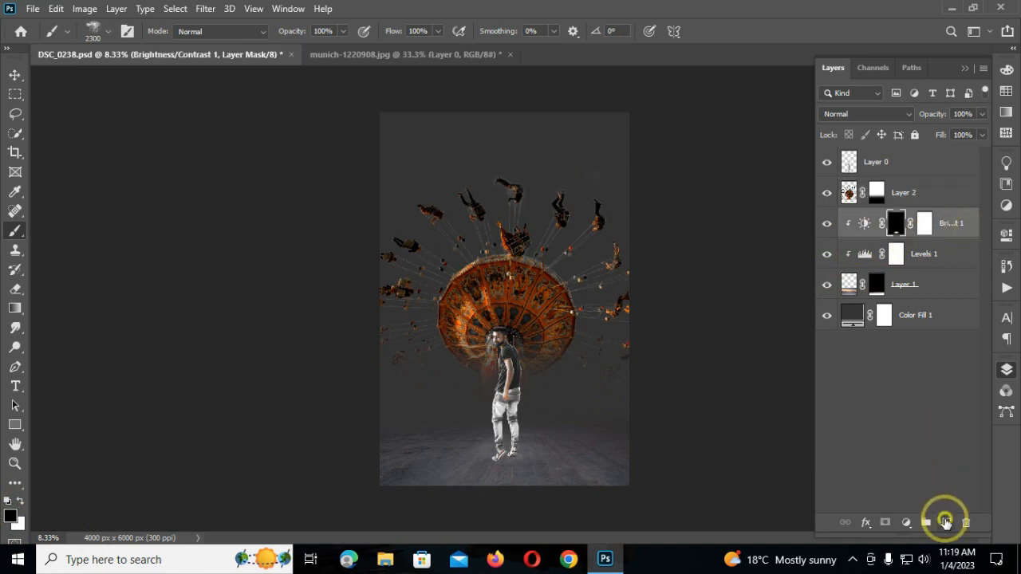
left_click(946, 523)
left_click(20, 501)
right_click(449, 202)
key("Escape")
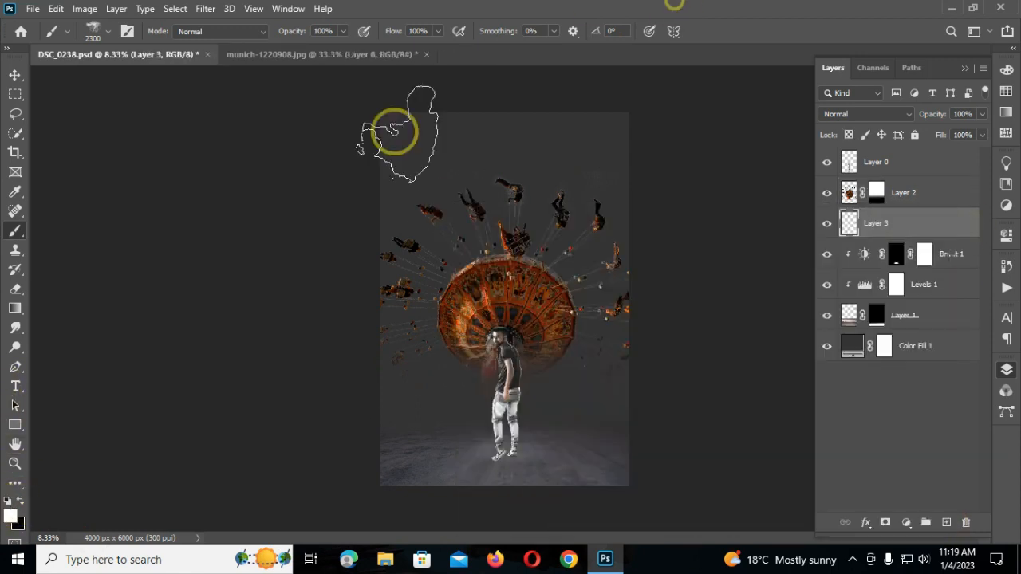
Step: Set the foreground color to the light orange f8c297
key("i")
left_click(10, 516)
type("eeebc3")
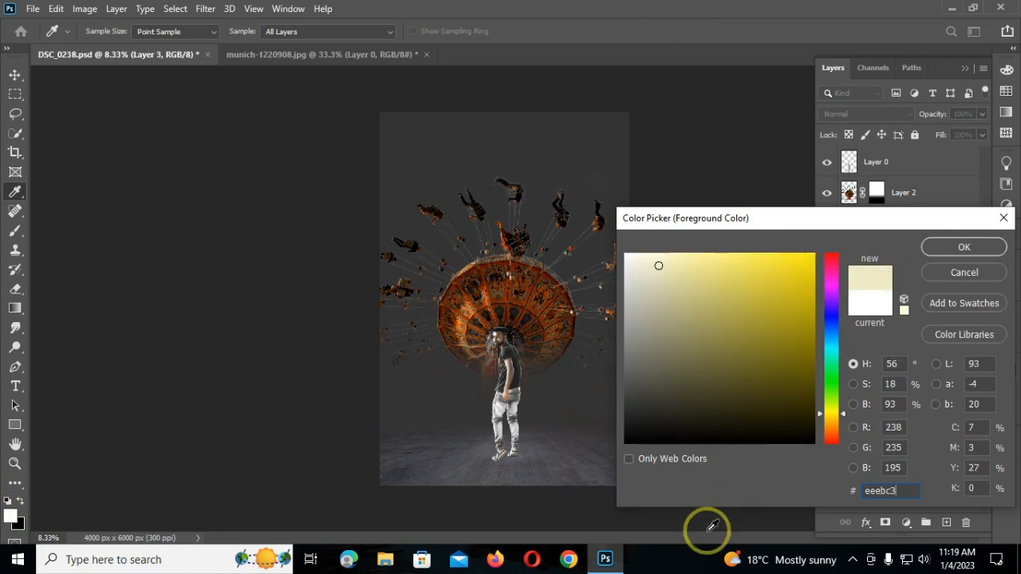
left_click_drag(843, 417, 843, 431)
left_click_drag(720, 263, 699, 258)
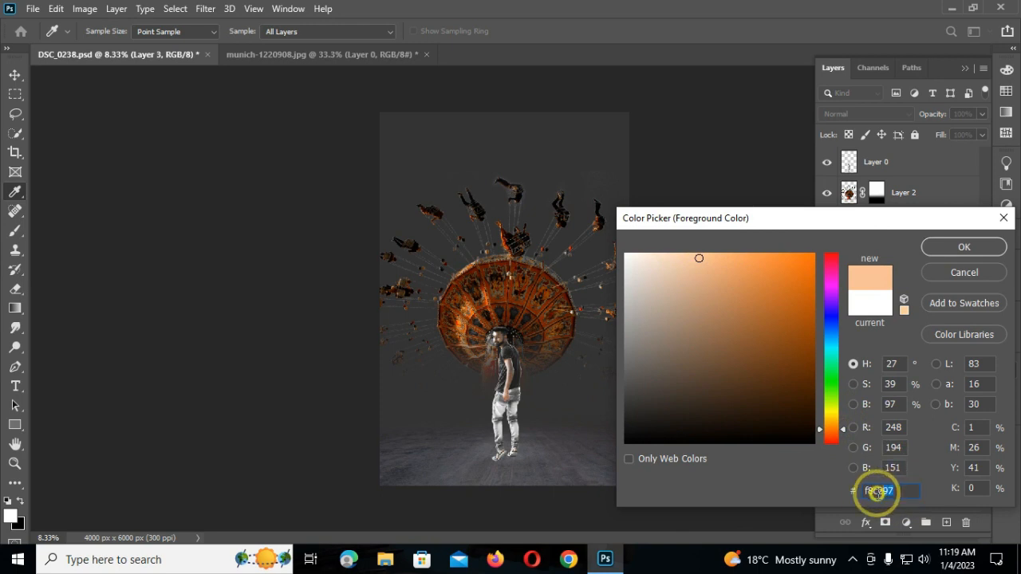
left_click(963, 248)
mouse_move(444, 342)
left_mouse_down()
mouse_move(465, 269)
mouse_move(547, 287)
mouse_move(548, 335)
left_mouse_up()
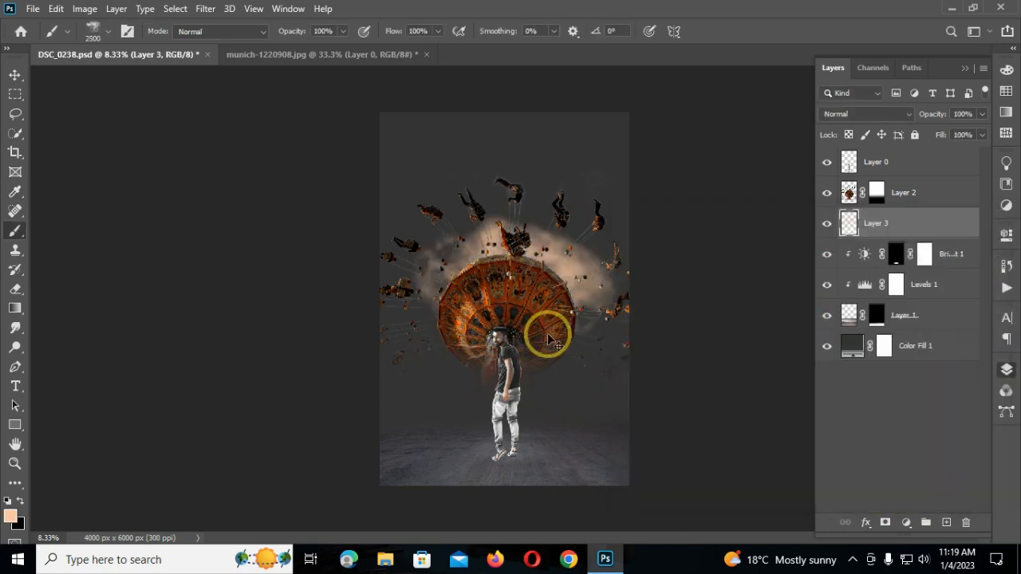
key("ctrl+z")
key("ctrl+z")
key("ctrl+z")
Step: Paint light-orange clouds around the carousel and behind the man at 66% brush opacity, and lower the cloud layer's opacity to 78%
left_click(301, 36)
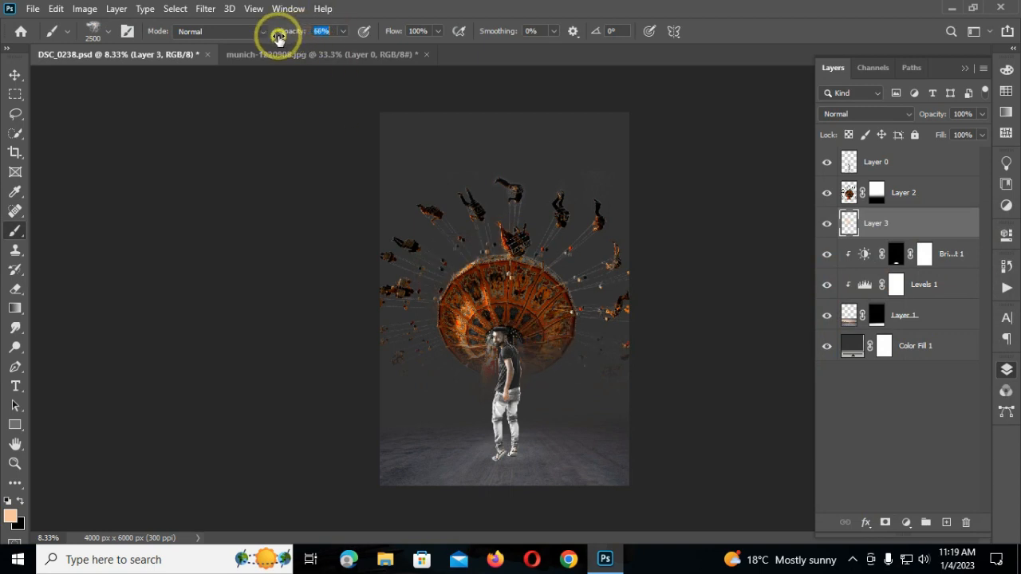
mouse_move(497, 235)
left_mouse_down()
mouse_move(535, 278)
mouse_move(561, 327)
mouse_move(570, 392)
left_mouse_up()
mouse_move(475, 373)
left_mouse_down()
mouse_move(452, 316)
mouse_move(495, 300)
mouse_move(467, 272)
mouse_move(544, 324)
mouse_move(571, 312)
mouse_move(581, 245)
mouse_move(445, 273)
mouse_move(491, 229)
mouse_move(494, 210)
mouse_move(429, 279)
mouse_move(464, 224)
mouse_move(434, 212)
mouse_move(467, 280)
mouse_move(602, 344)
mouse_move(530, 388)
mouse_move(649, 402)
mouse_move(441, 378)
left_mouse_up()
left_click(440, 377)
left_click(572, 422)
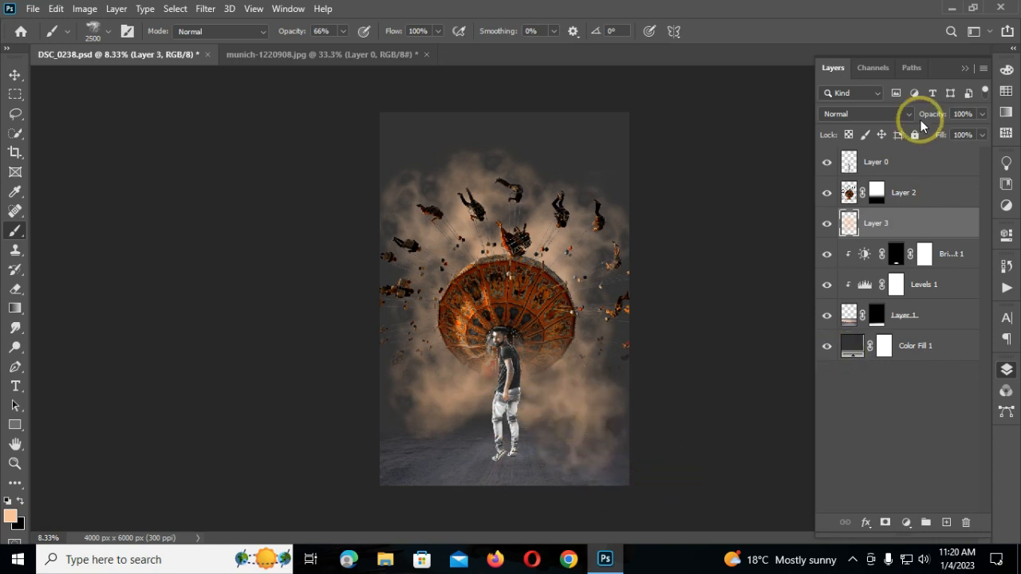
left_click_drag(927, 117, 924, 118)
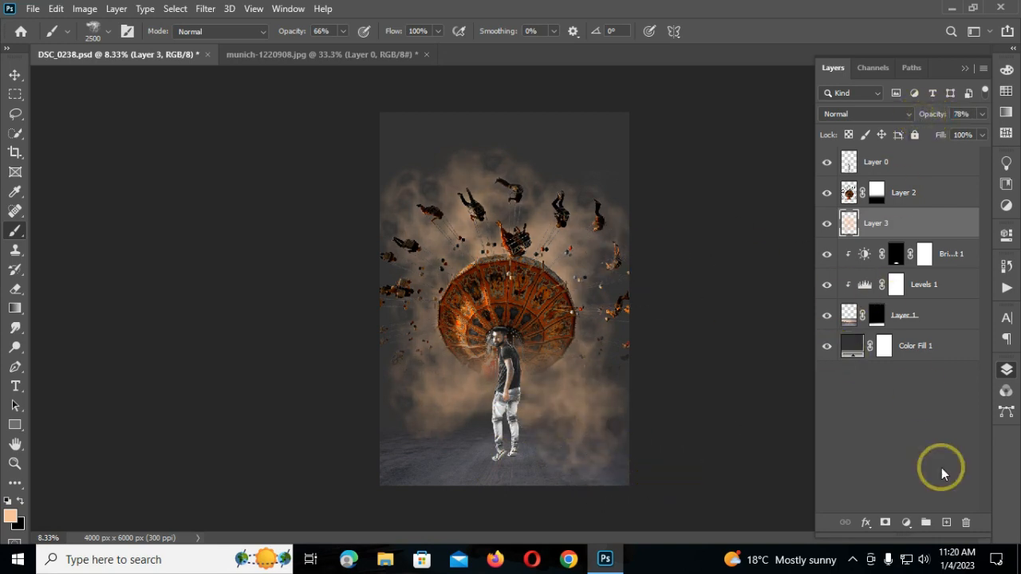
Step: Add a Linear Dodge (Add) layer above the clouds and set up a soft round brush at 3100 px and 100% opacity
left_click(947, 523)
right_click(507, 187)
left_click(647, 7)
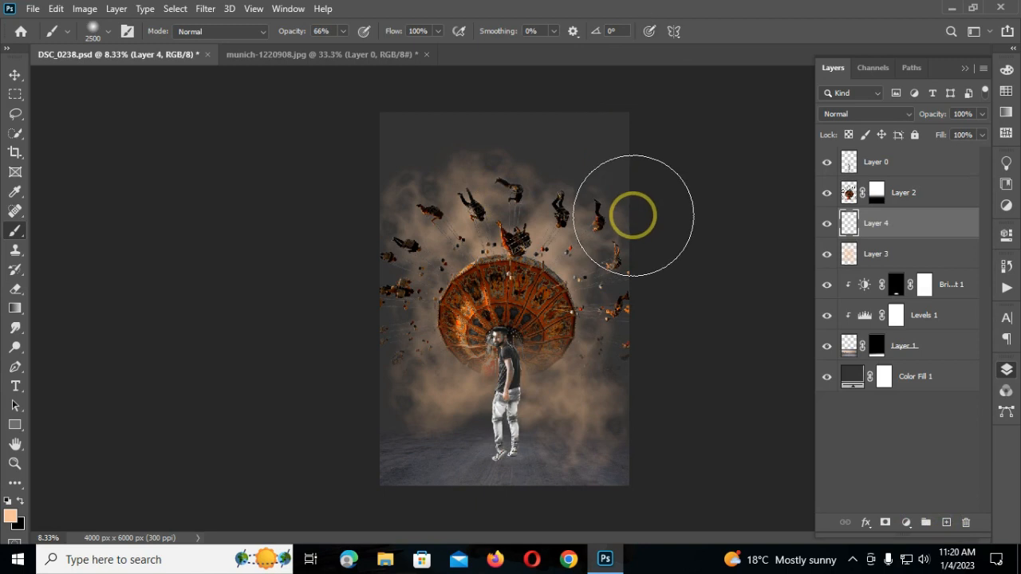
left_click(866, 114)
left_click(871, 260)
key("bracketright")
key("bracketright")
key("bracketright")
key("bracketright")
key("bracketright")
key("bracketright")
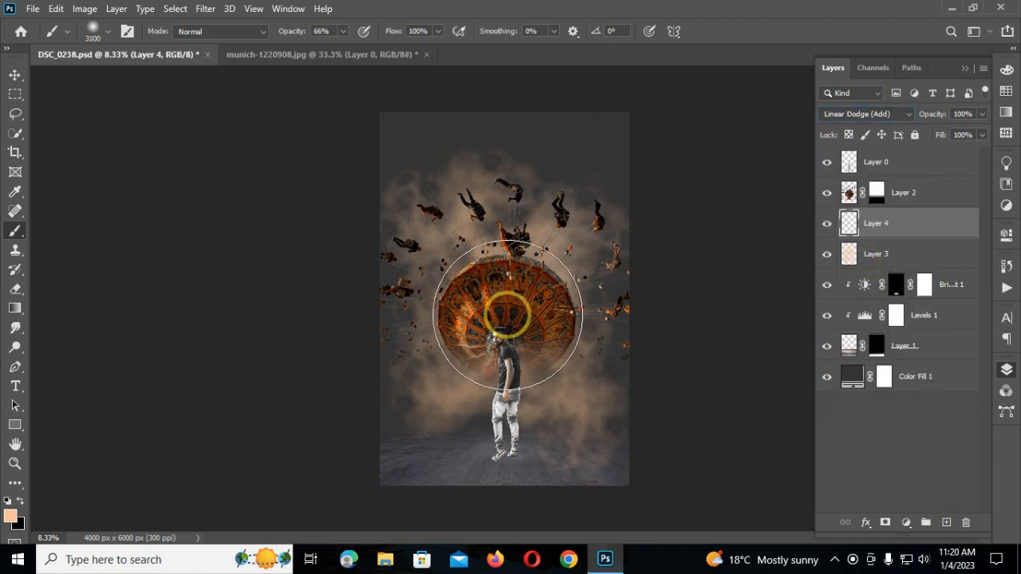
left_click_drag(293, 32, 361, 43)
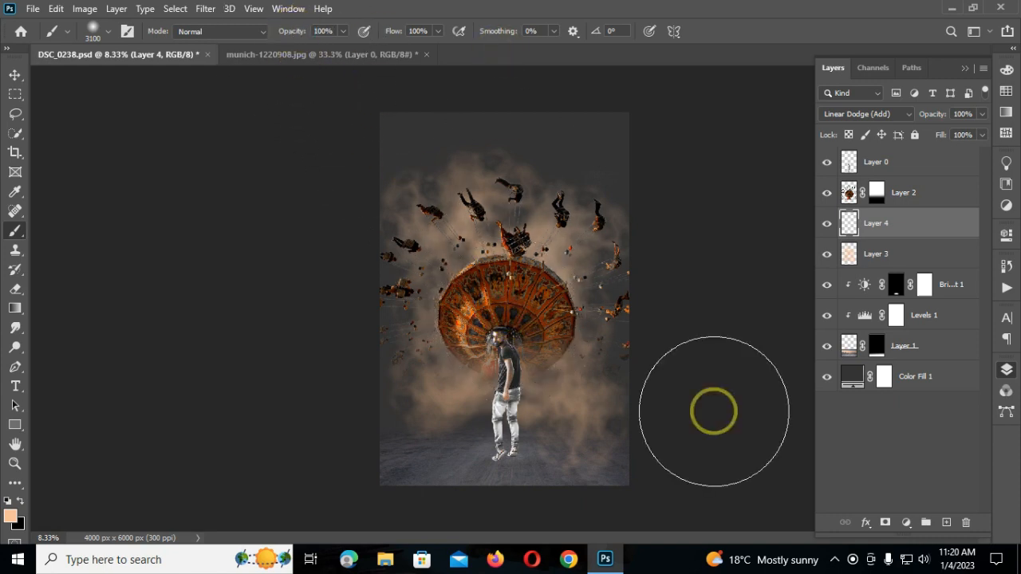
Step: Dab a soft glow behind the carousel, scale it to about 111.5% and center it horizontally on the canvas
key("ctrl+t")
left_click_drag(628, 153, 661, 118)
left_click_drag(616, 201, 597, 220)
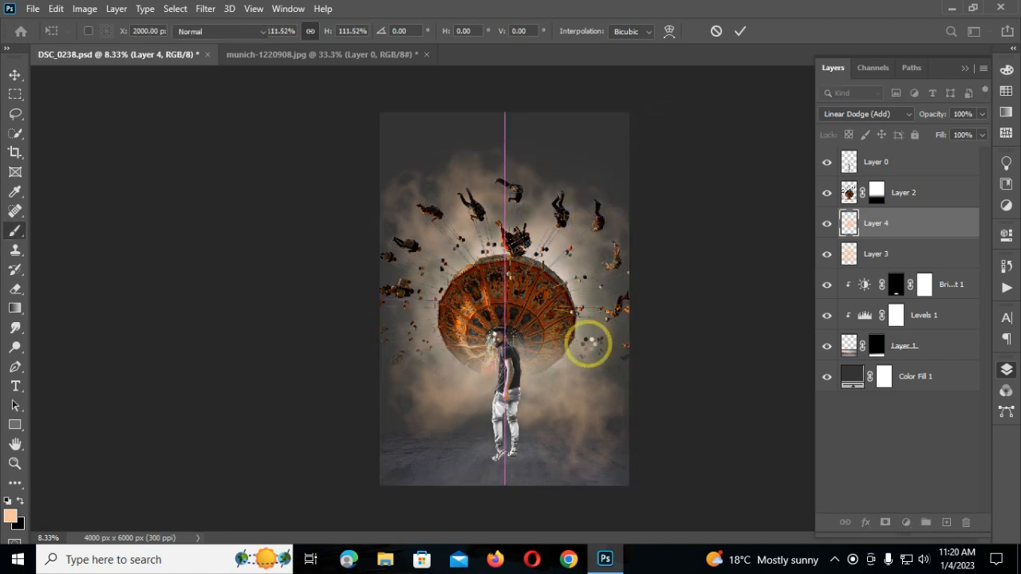
key("Return")
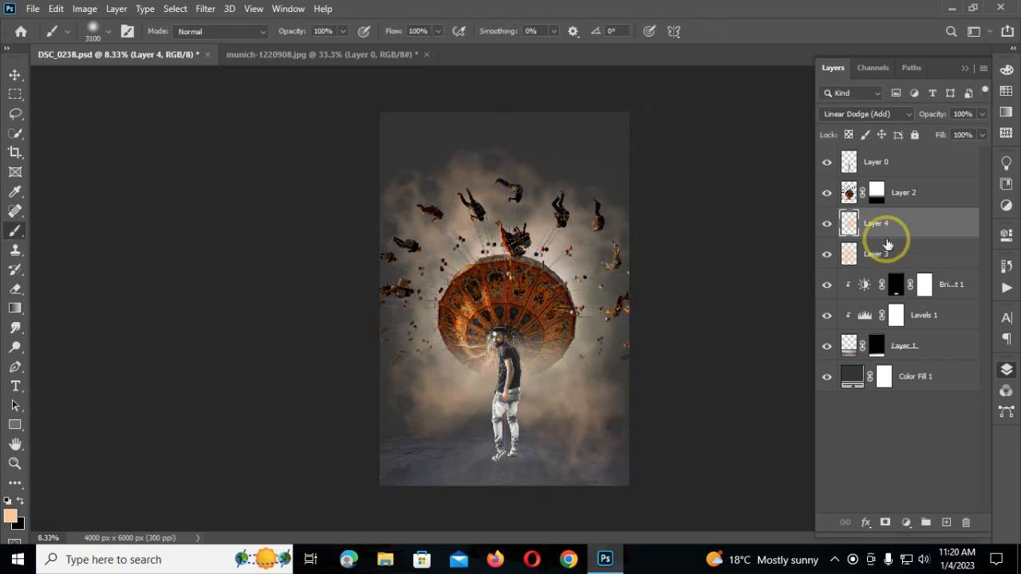
Step: Dab a 2900 px soft glow over the man on a new Linear Dodge (Add) layer and place that layer beneath the man
left_click(915, 176)
left_click(946, 522)
key("bracketleft")
key("bracketleft")
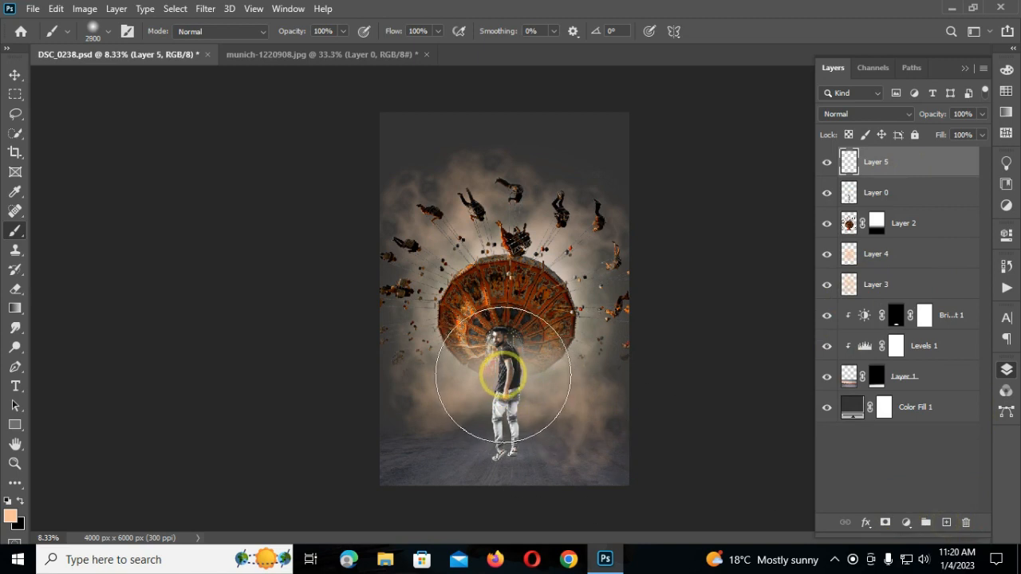
left_click(502, 374)
left_click(899, 118)
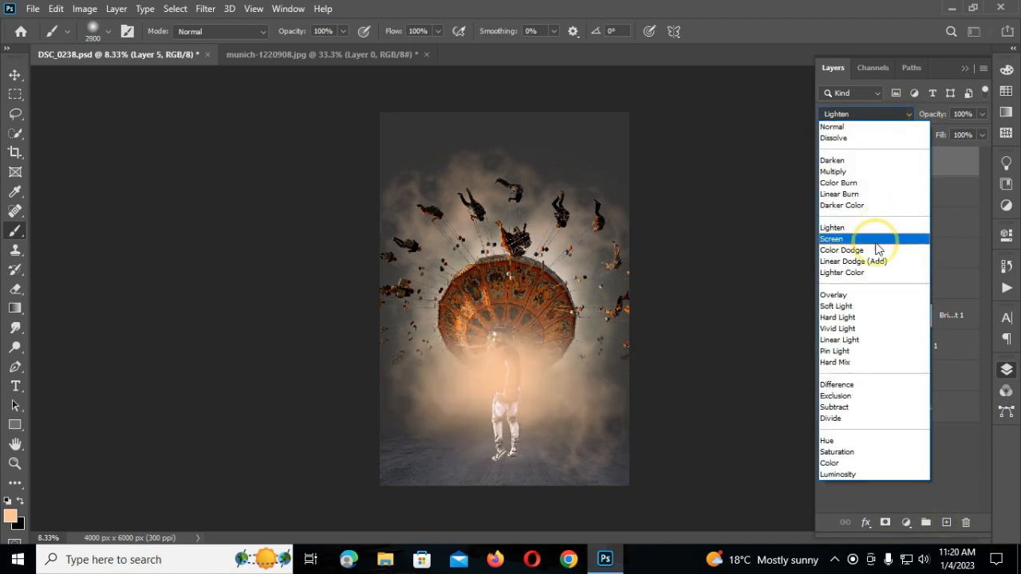
left_click(872, 228)
left_click_drag(912, 163, 913, 206)
key("bracketleft")
Step: Scale the glow behind the man up to about 121% and re-center it around him
key("ctrl+t")
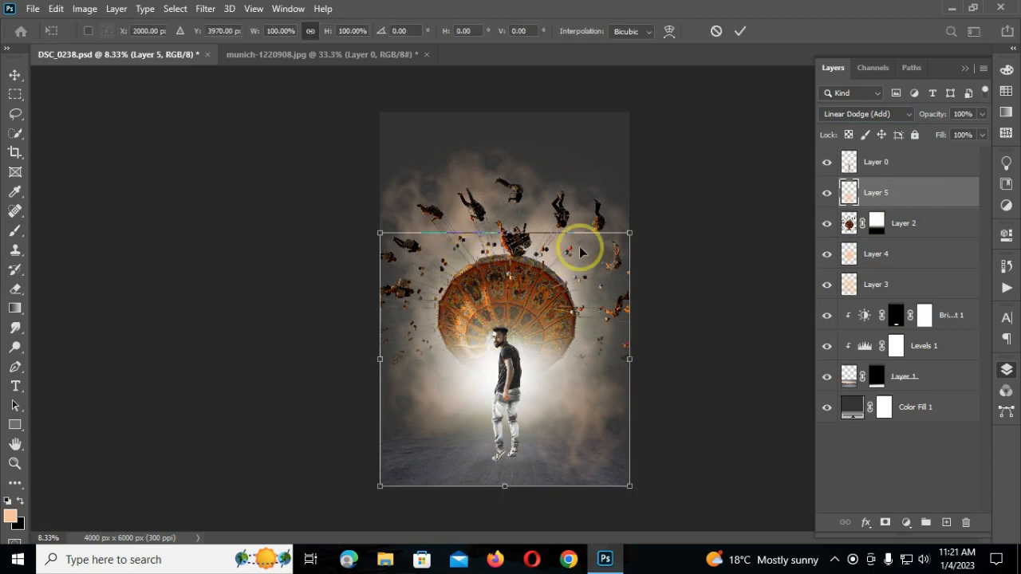
left_click_drag(633, 232, 684, 179)
left_click_drag(553, 316, 539, 327)
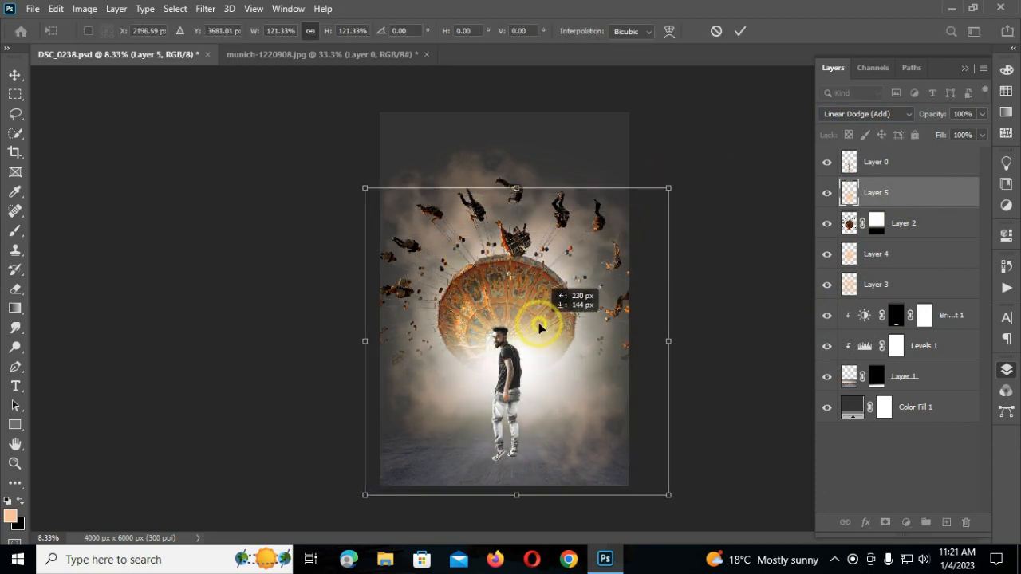
key("Return")
Step: Lower the opacity of the glow behind the man to 54% and duplicate the carousel's glow layer, Layer 4
left_click_drag(951, 113, 915, 118)
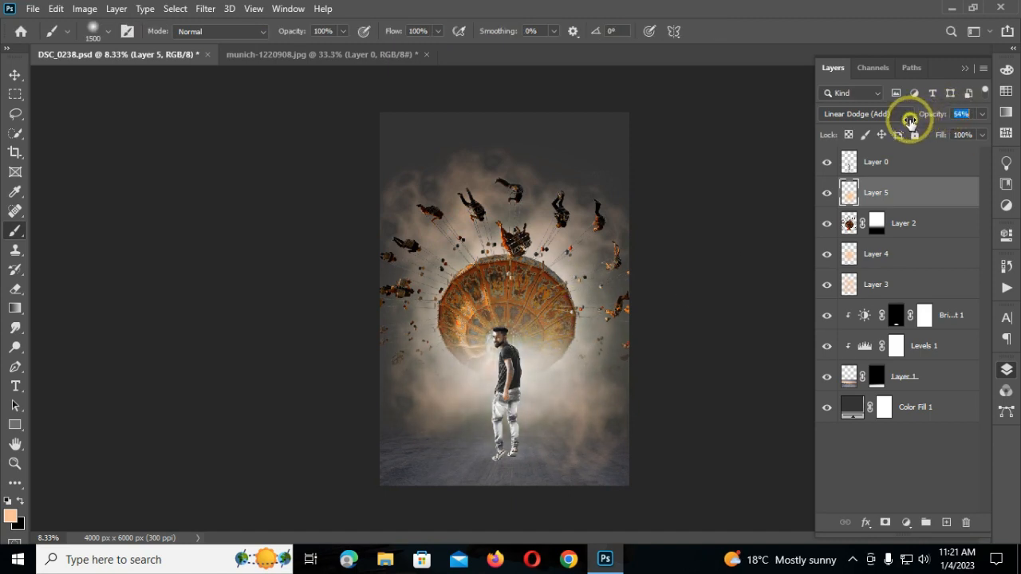
left_click(883, 254)
key("ctrl+j")
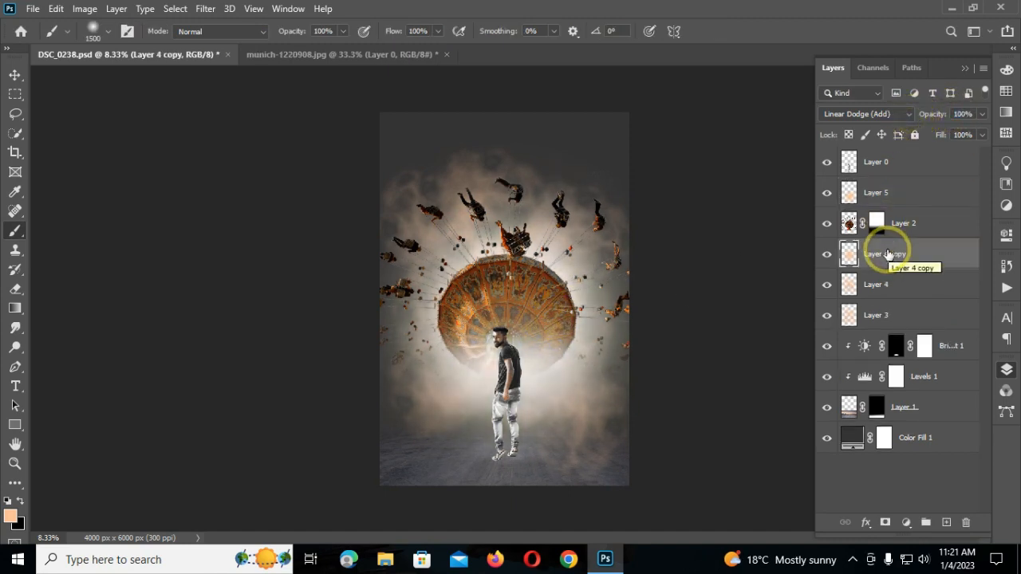
Step: Add a new layer above the man and paint black clouds across the top of the canvas with the cloud brush
left_click(917, 162)
left_click(946, 522)
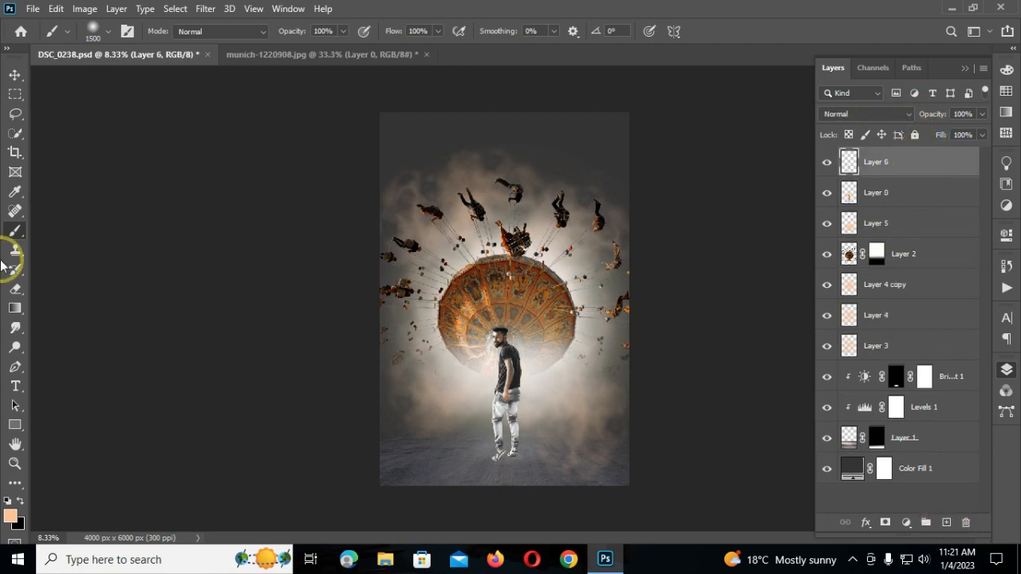
right_click(452, 219)
left_click(509, 266)
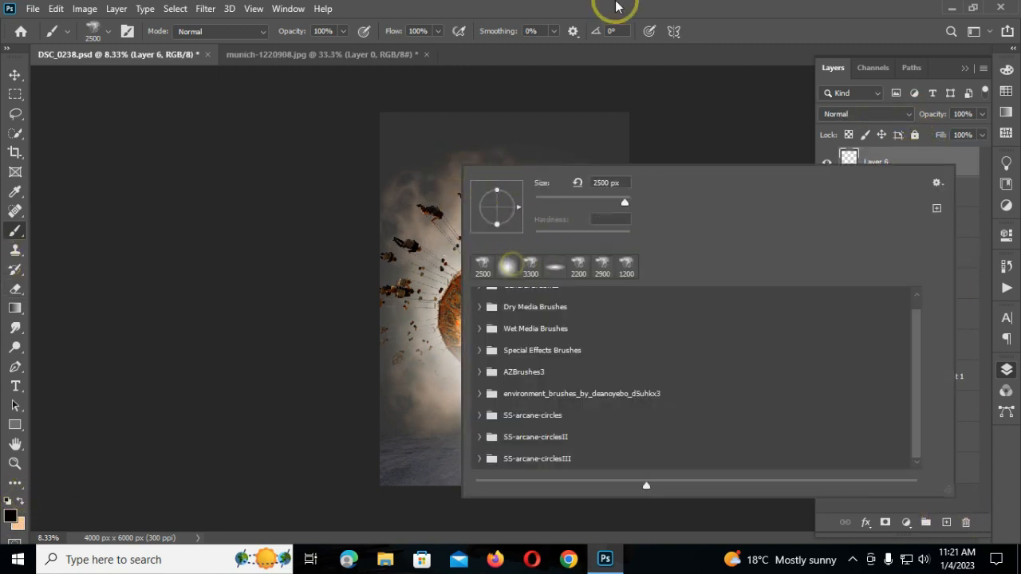
left_click(609, 55)
left_click(409, 135)
mouse_move(431, 107)
left_mouse_down()
mouse_move(549, 135)
mouse_move(606, 175)
left_mouse_up()
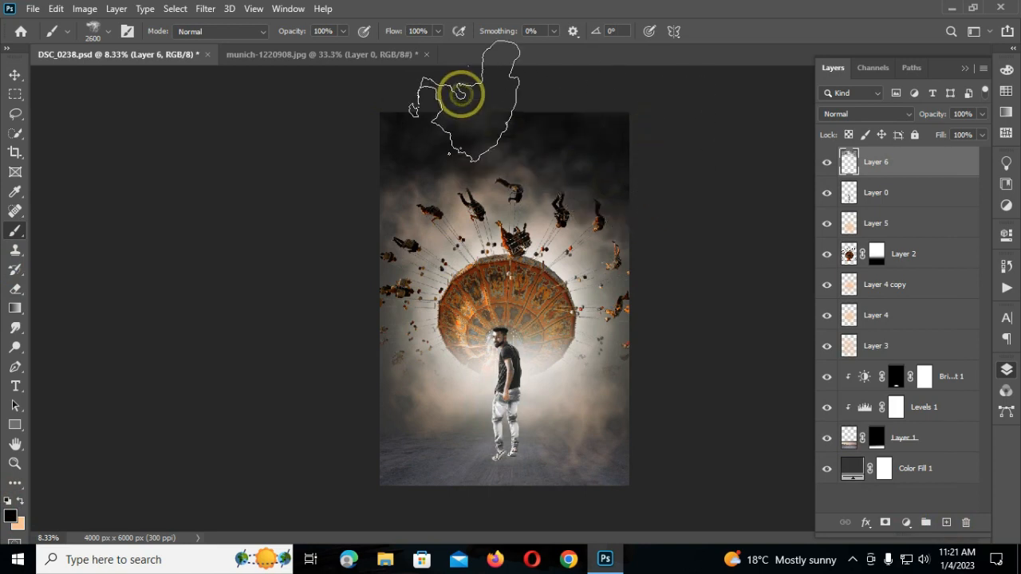
Step: Paint black clouds along the canvas's bottom and both side edges, reducing the cloud brush to 1800 px
mouse_move(428, 467)
left_mouse_down()
mouse_move(453, 463)
mouse_move(490, 485)
mouse_move(507, 471)
mouse_move(633, 479)
mouse_move(650, 445)
mouse_move(484, 502)
left_mouse_up()
key("bracketleft")
key("bracketleft")
key("bracketleft")
key("bracketleft")
key("bracketleft")
key("bracketleft")
key("bracketleft")
key("bracketleft")
mouse_move(556, 492)
left_mouse_down()
mouse_move(480, 496)
mouse_move(406, 481)
mouse_move(382, 453)
mouse_move(349, 363)
left_mouse_up()
left_click(358, 319)
left_click(361, 244)
left_click(362, 212)
left_click(625, 229)
mouse_move(632, 275)
left_mouse_down()
mouse_move(656, 361)
mouse_move(634, 488)
left_mouse_up()
left_click(680, 517)
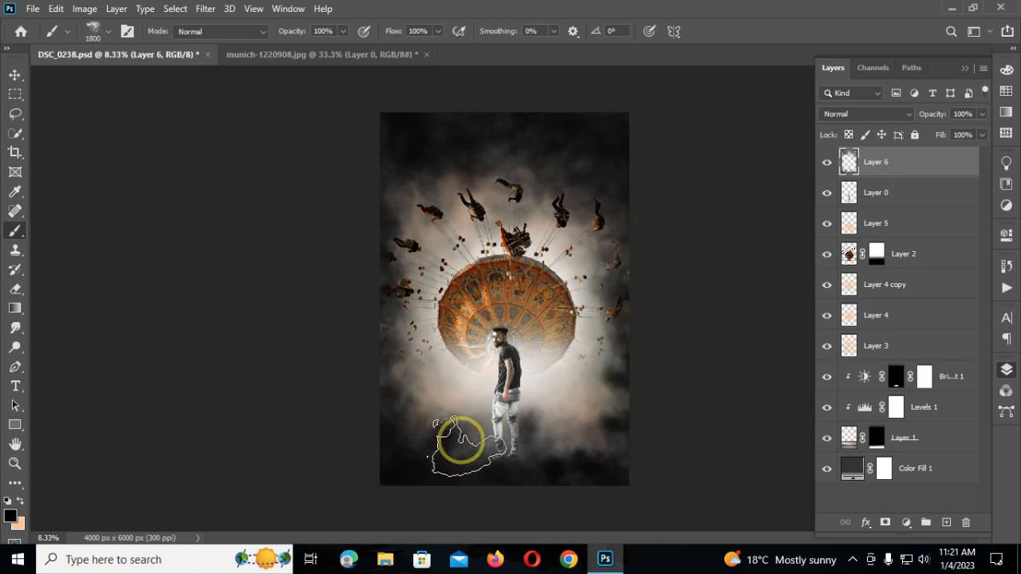
right_click(483, 225)
left_click(583, 6)
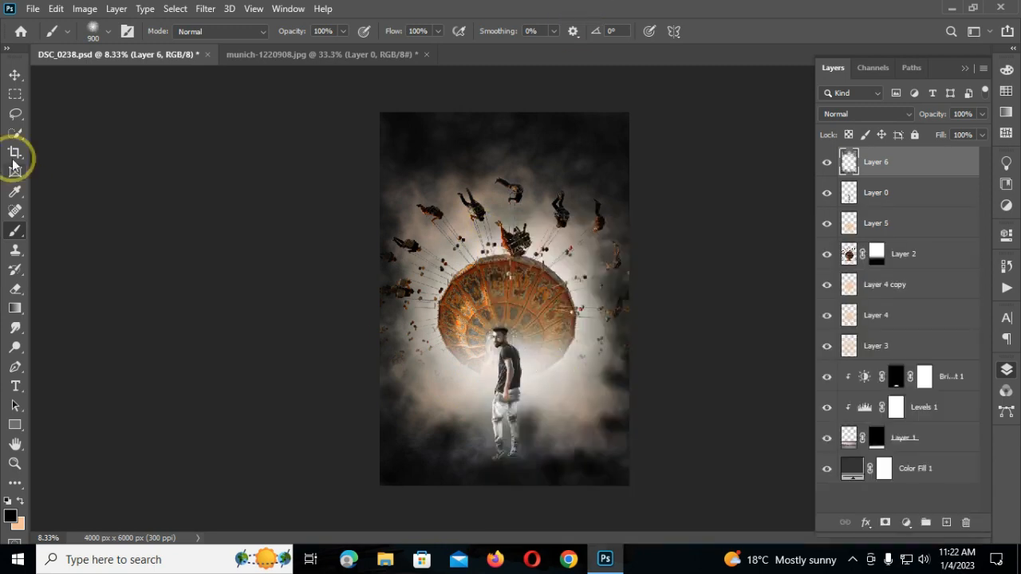
left_click(14, 76)
key("ctrl+plus")
key("ctrl+plus")
scroll(524, 403, "down", 5)
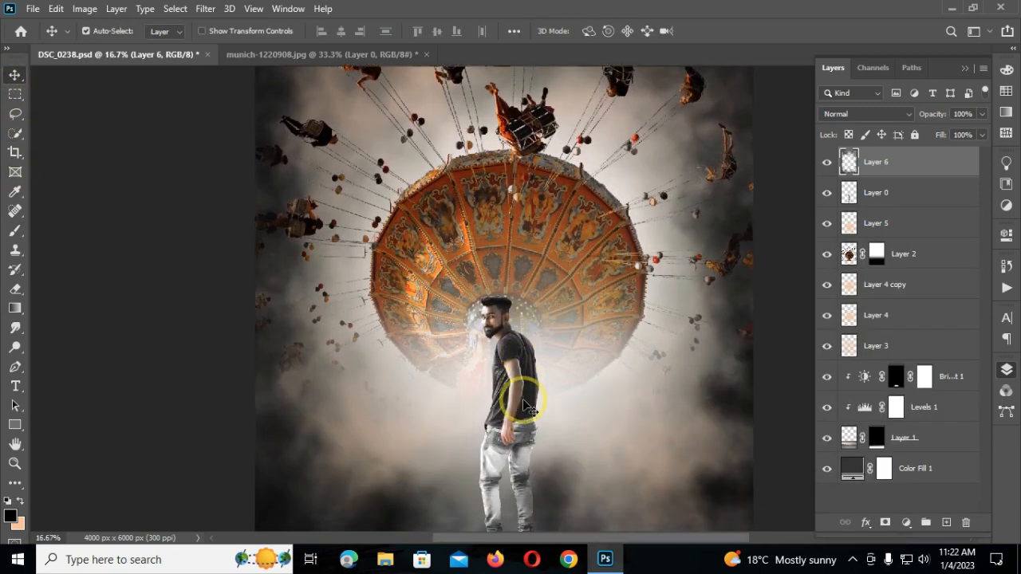
key("ctrl+minus")
key("ctrl+plus")
left_click(878, 223)
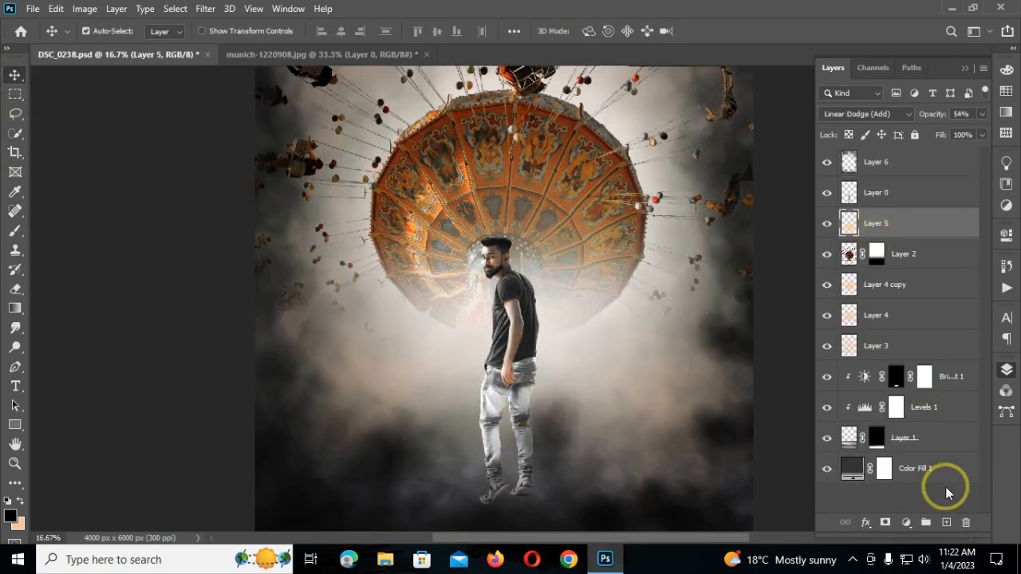
left_click(946, 523)
scroll(599, 419, "down", 5)
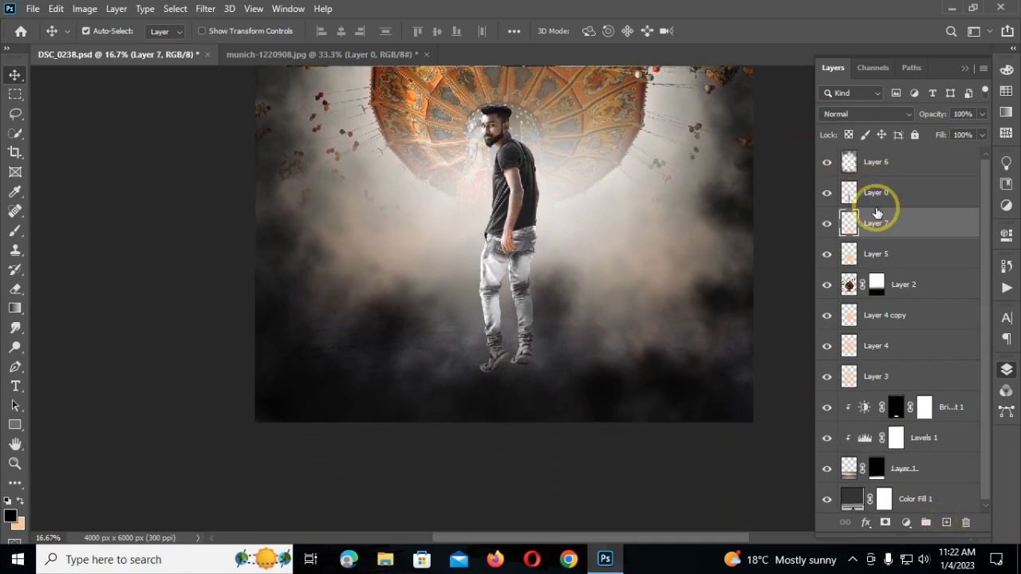
key("Delete")
Step: Duplicate the man's layer, Layer 0
left_click(879, 199)
key("ctrl+j")
key("ctrl+t")
key("Escape")
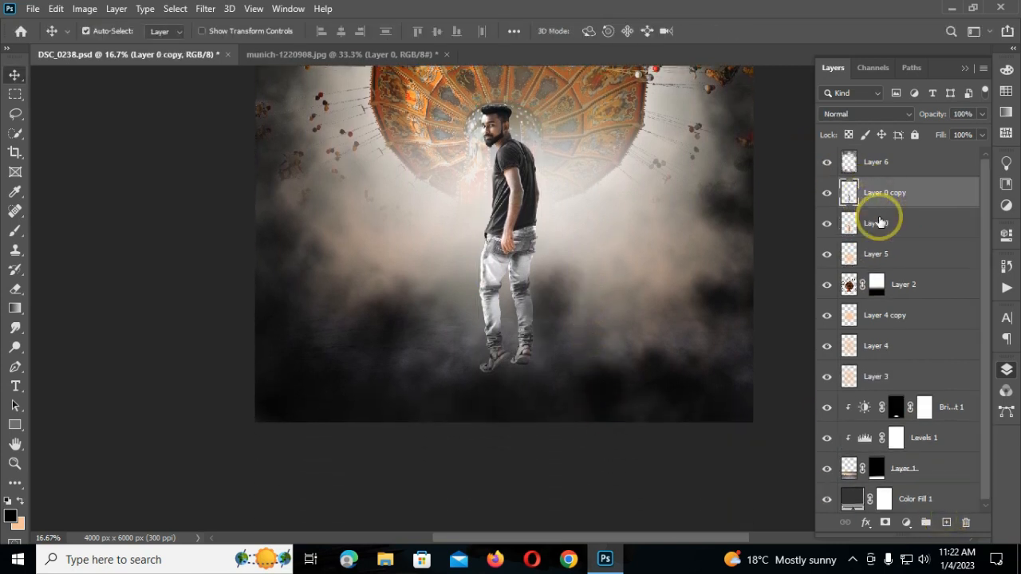
Step: Clip a Levels adjustment with the white output level lowered to 0 onto the original man layer and merge it into that layer
left_click(879, 222)
left_click(906, 522)
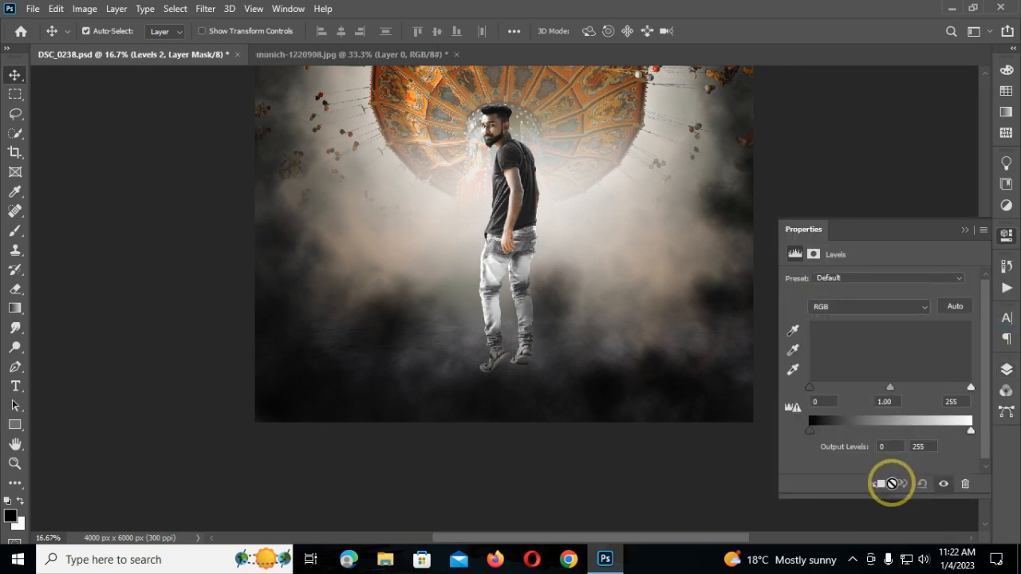
left_click_drag(971, 430, 809, 430)
left_click(1007, 234)
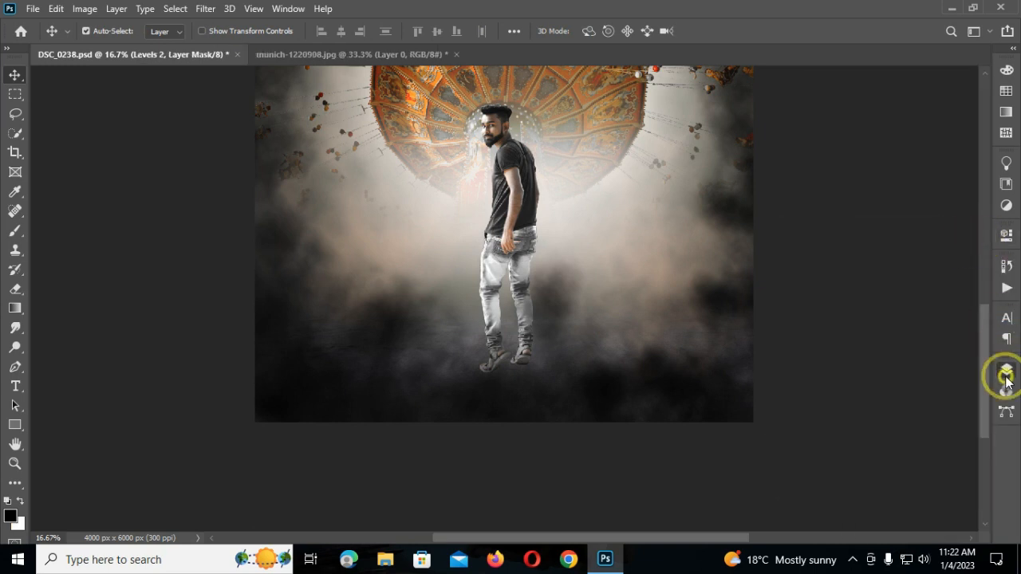
left_click(1006, 371)
right_click(934, 226)
left_click(812, 447)
Step: Transform the blackened man layer, Layer 0, into a shadow falling downward from the man's feet
key("ctrl+t")
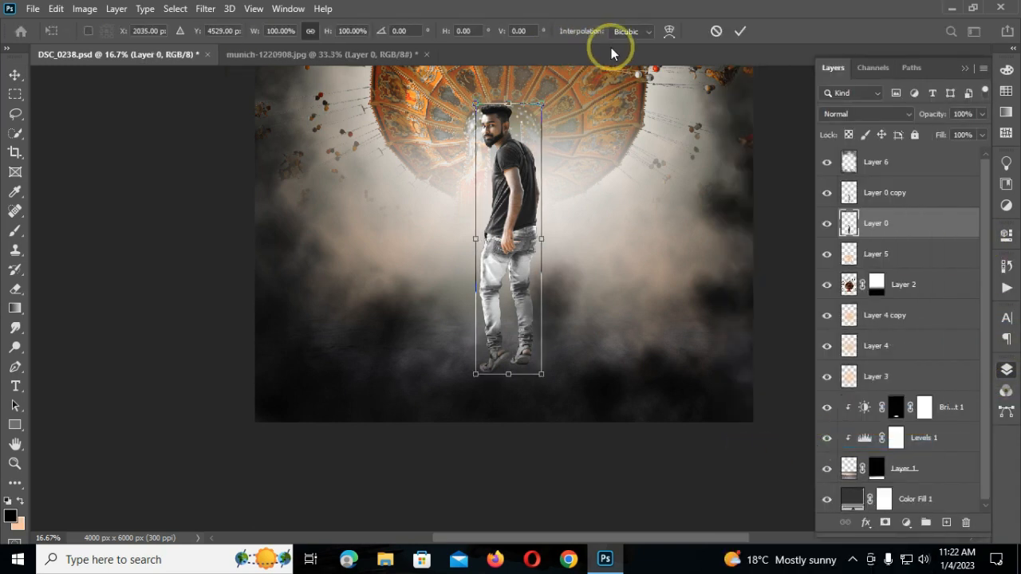
right_click(511, 139)
left_click(545, 207)
left_click_drag(508, 107, 562, 505)
left_click_drag(543, 366, 506, 349)
key("Return")
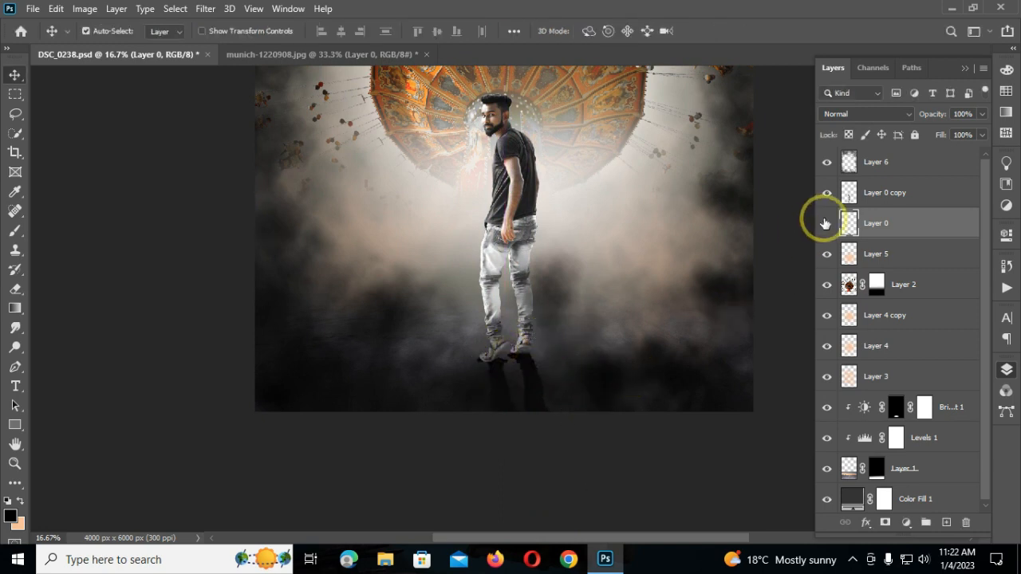
Step: Soften the shadow on Layer 0 with a 10-pixel Gaussian Blur and lower its opacity to 41%
left_click(205, 8)
mouse_move(228, 171)
left_click(464, 235)
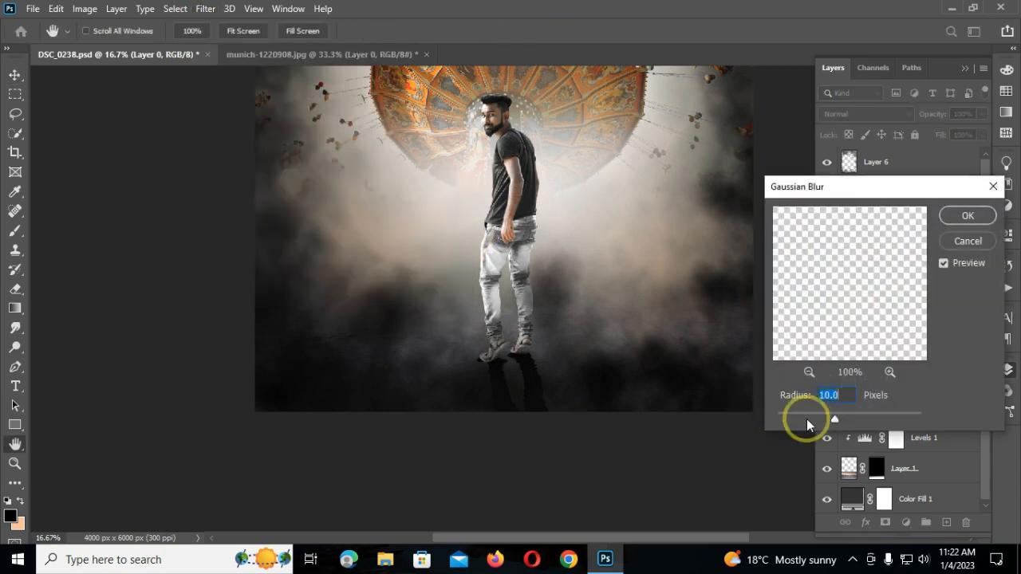
left_click(964, 216)
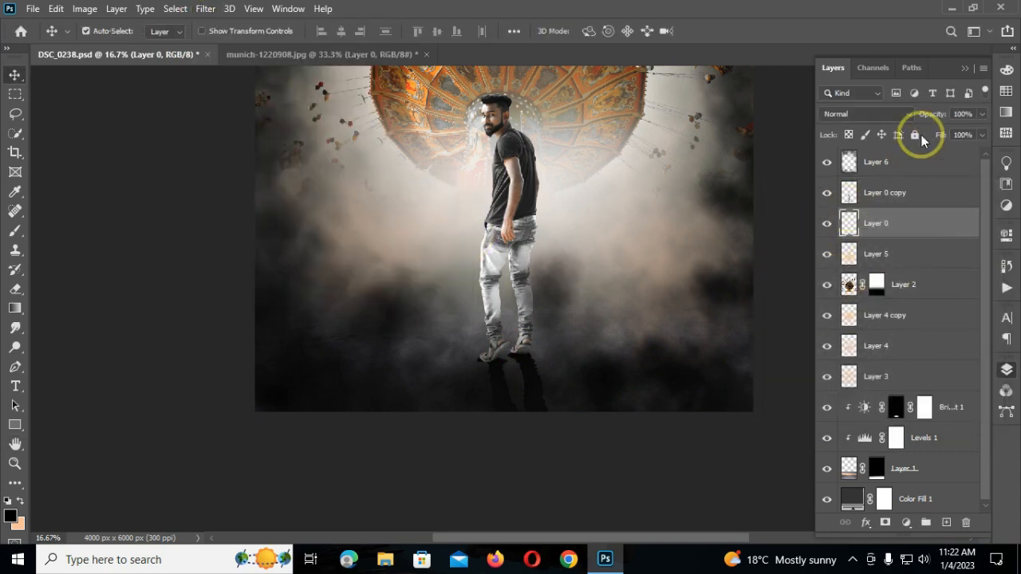
left_click_drag(934, 111, 917, 118)
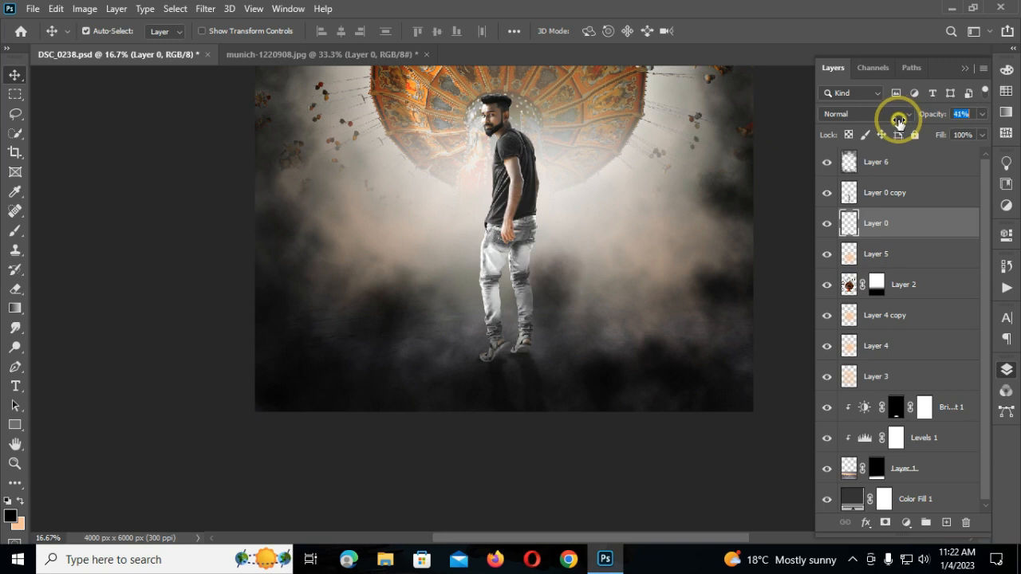
left_click(828, 162)
left_click(829, 162)
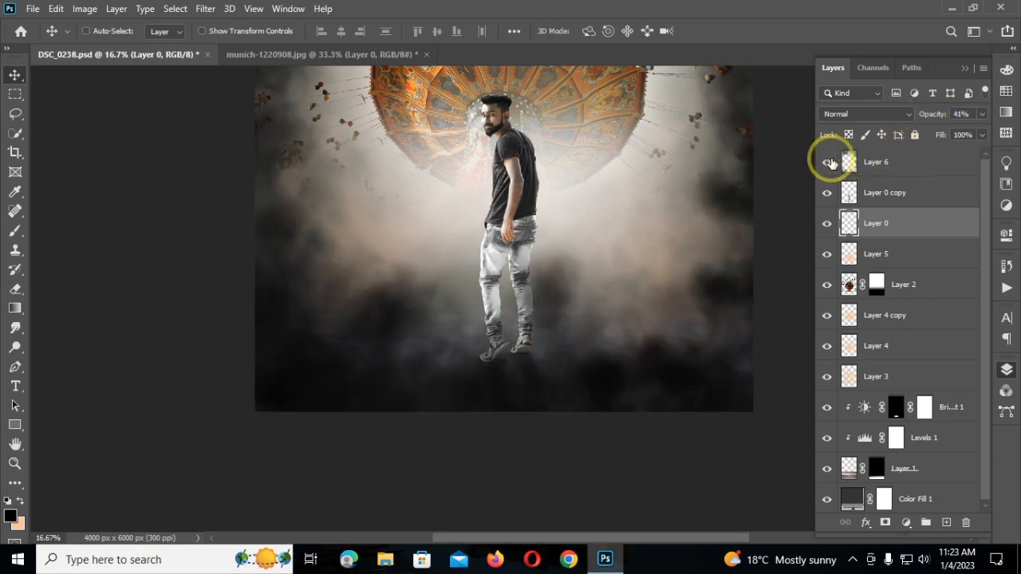
Step: Stamp all visible layers into a new layer above Layer 6 and duplicate that merged layer
key("ctrl+minus")
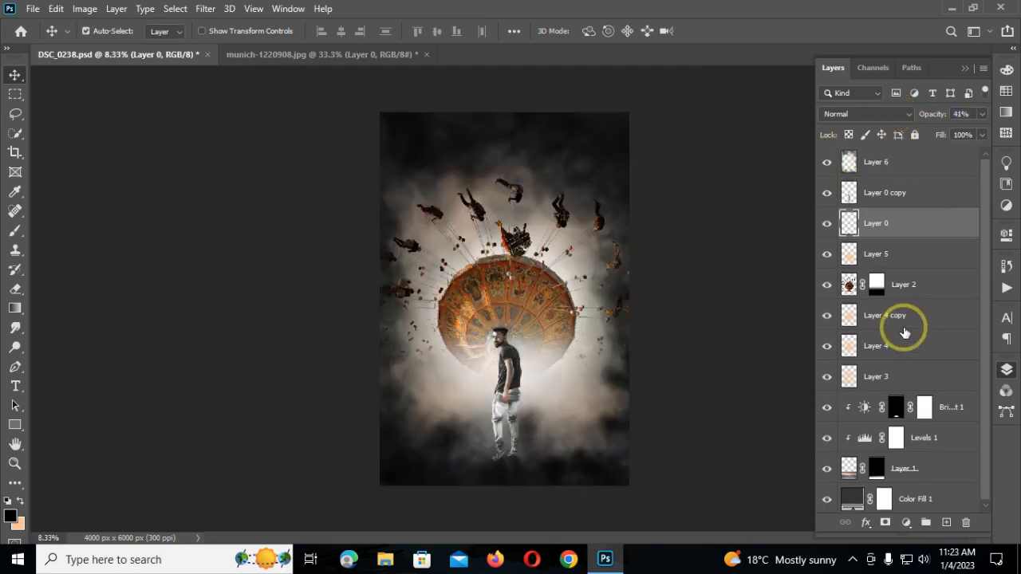
left_click(912, 163)
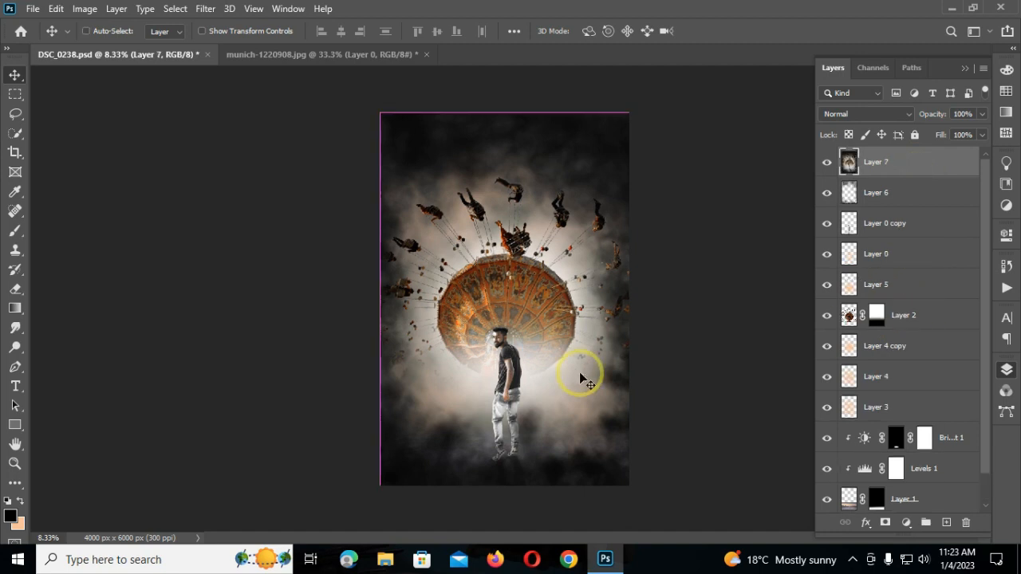
key("ctrl+j")
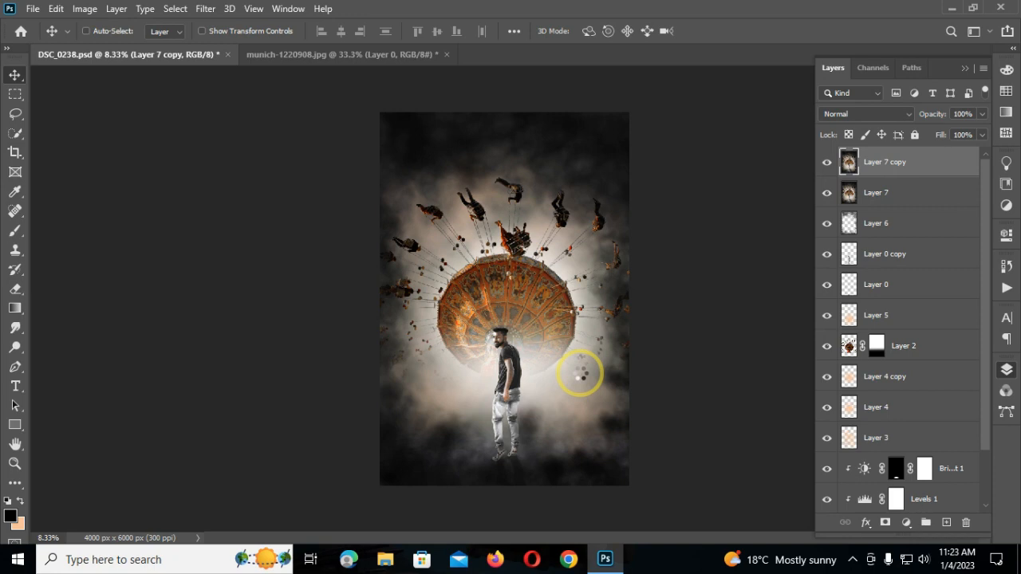
Step: In the Camera Raw Filter, split-tone the merged copy with highlights hue 128, saturation 22 and shadows hue 102, saturation 16
key("ctrl+shift+a")
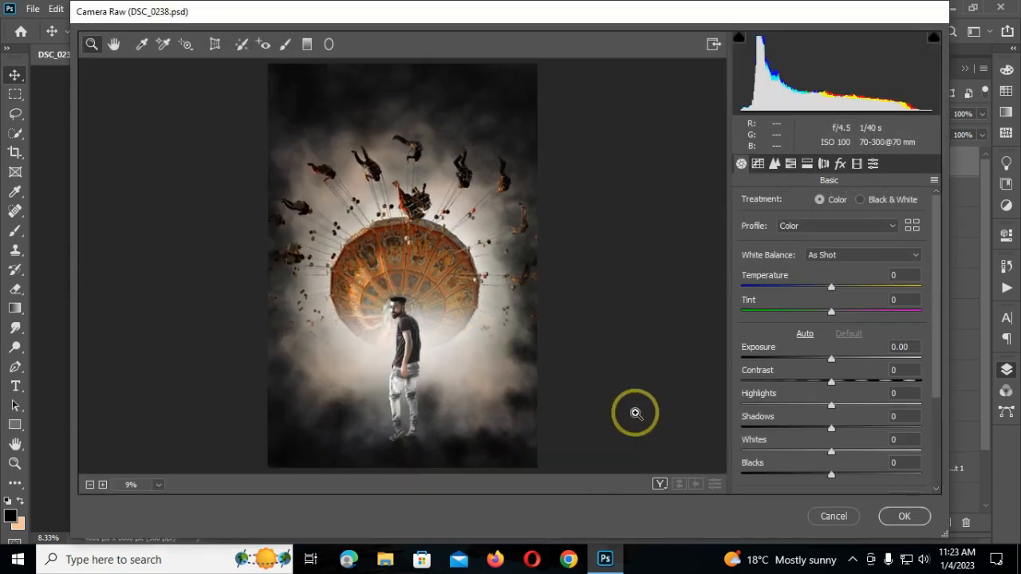
left_click(660, 484)
left_click(824, 163)
left_click_drag(775, 223, 783, 253)
left_click(794, 251)
left_click_drag(825, 224, 785, 250)
mouse_move(826, 224)
left_mouse_down()
mouse_move(838, 222)
mouse_move(809, 227)
left_mouse_up()
left_click(774, 365)
left_click_drag(771, 340, 799, 359)
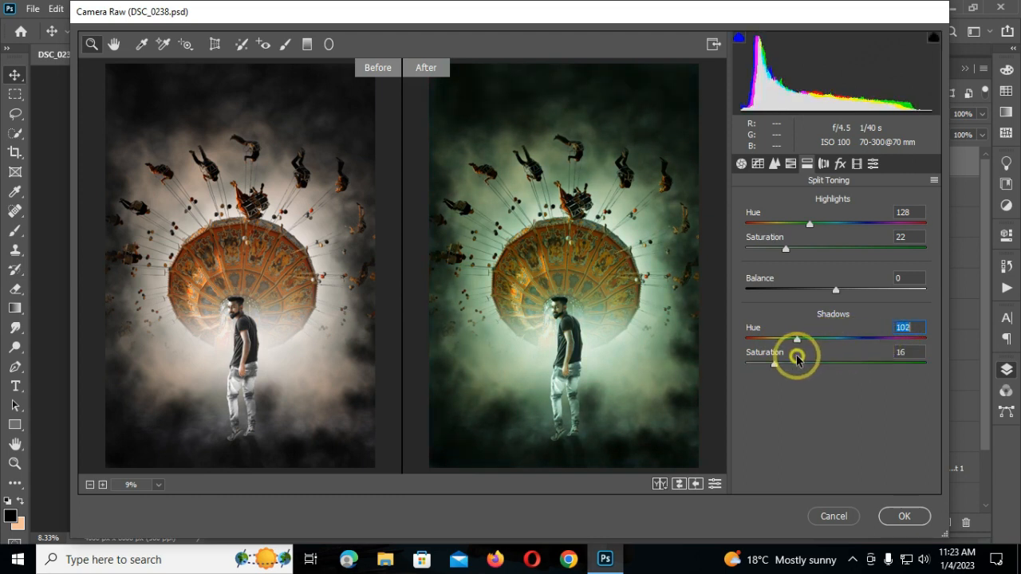
Step: Raise the parametric tone curve's Lights to +6 in the Camera Raw Filter
left_click(772, 163)
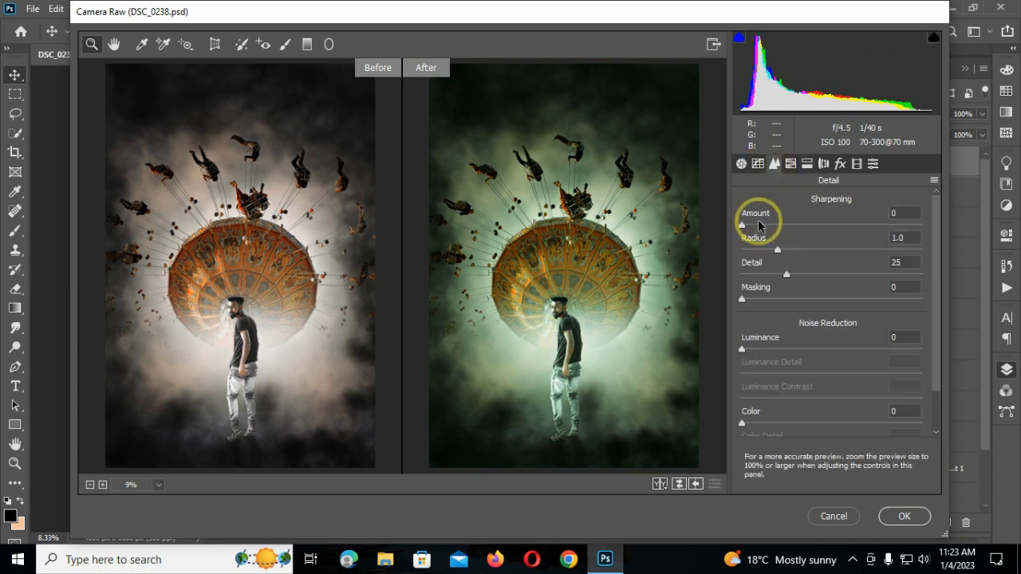
left_click(758, 163)
left_click_drag(771, 455, 776, 457)
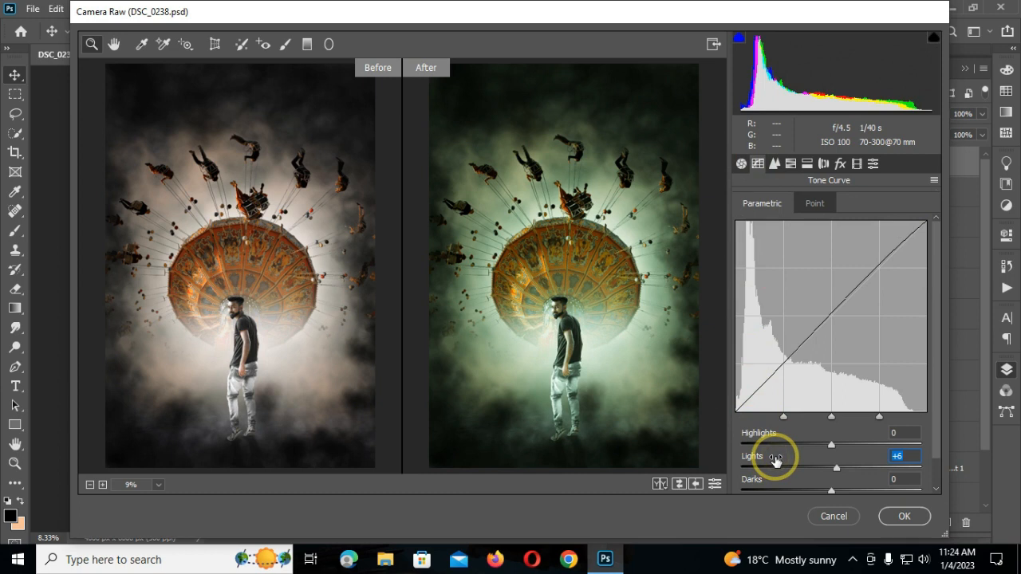
Step: Add a large radial filter centred on the carousel and reaching beyond the image corners to darken the edges, and apply Camera Raw
left_click(329, 44)
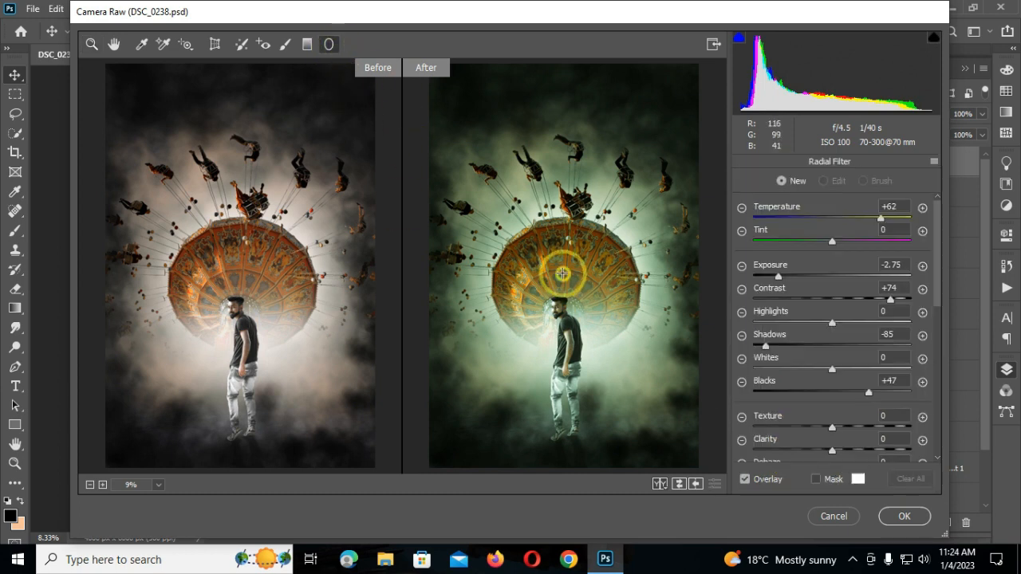
left_click_drag(661, 459, 694, 511)
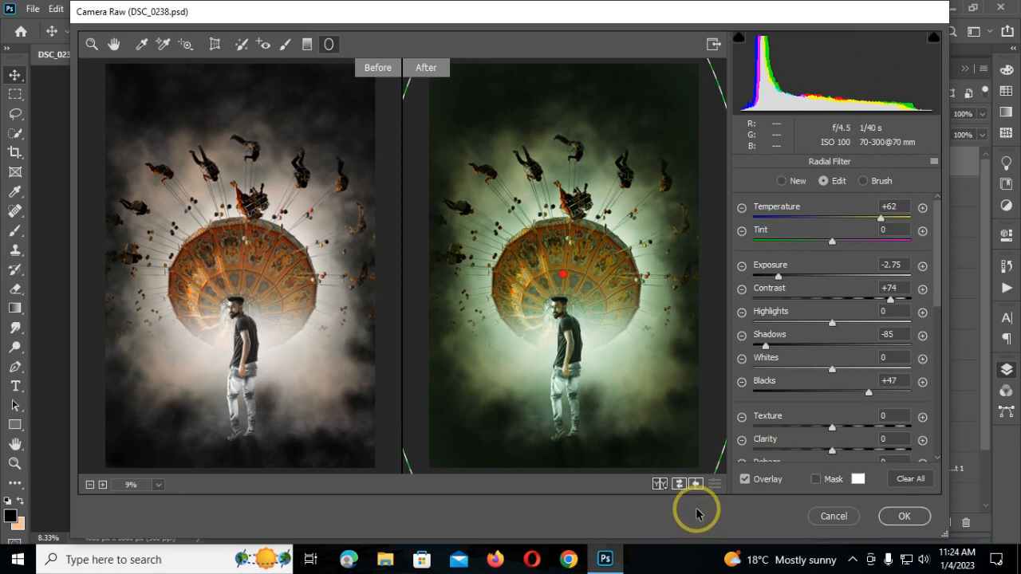
left_click(899, 515)
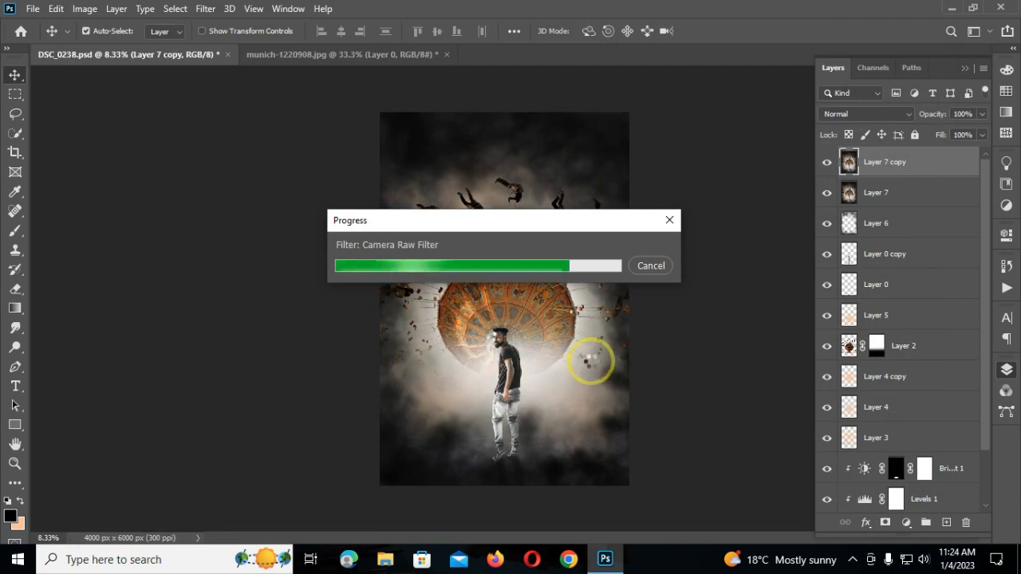
Step: Duplicate the green-toned merged layer, Layer 7 copy
key("ctrl+j")
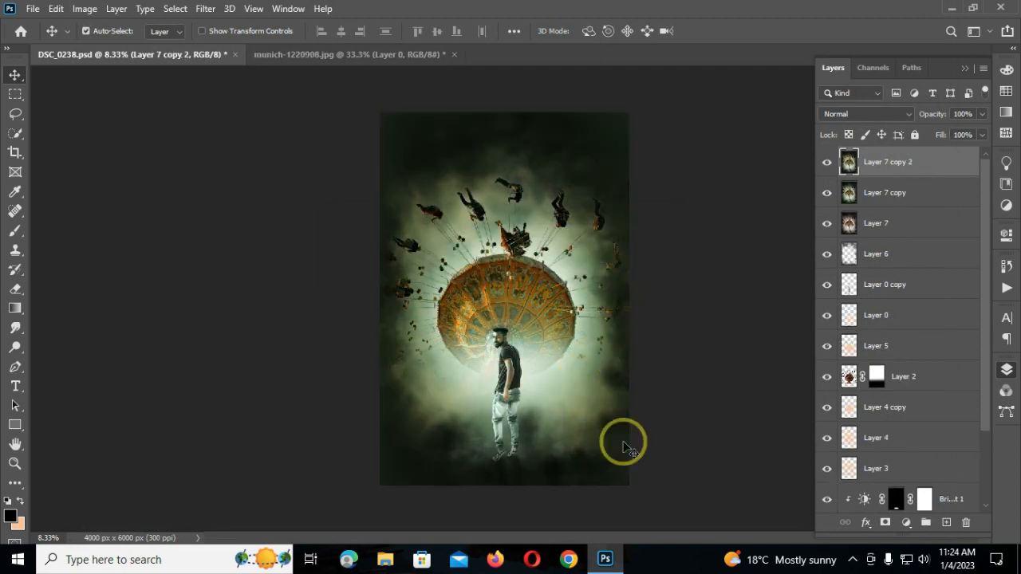
key("ctrl+plus")
key("ctrl+plus")
scroll(534, 427, "down", 2)
key("ctrl+minus")
key("ctrl+minus")
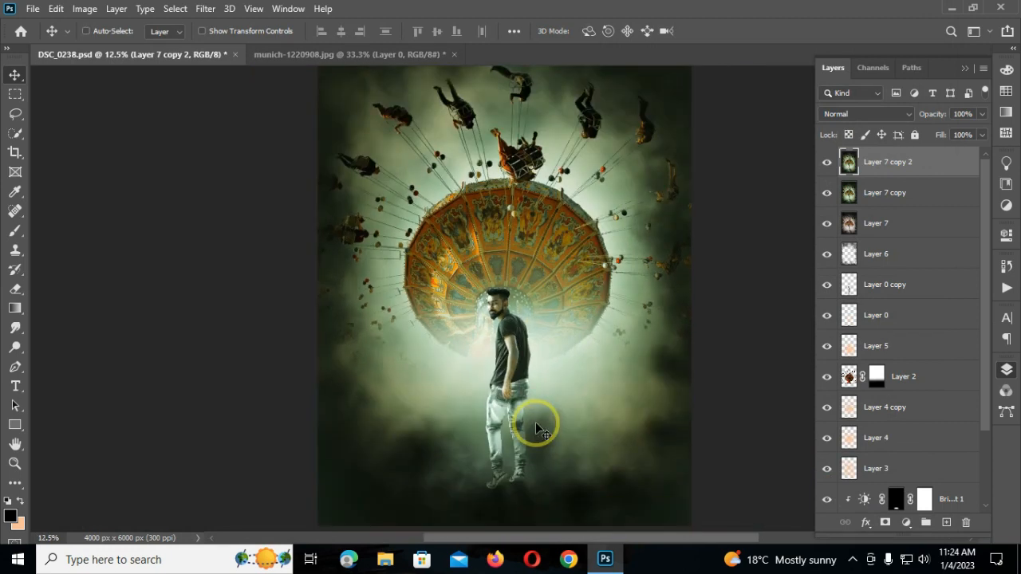
left_click(1007, 371)
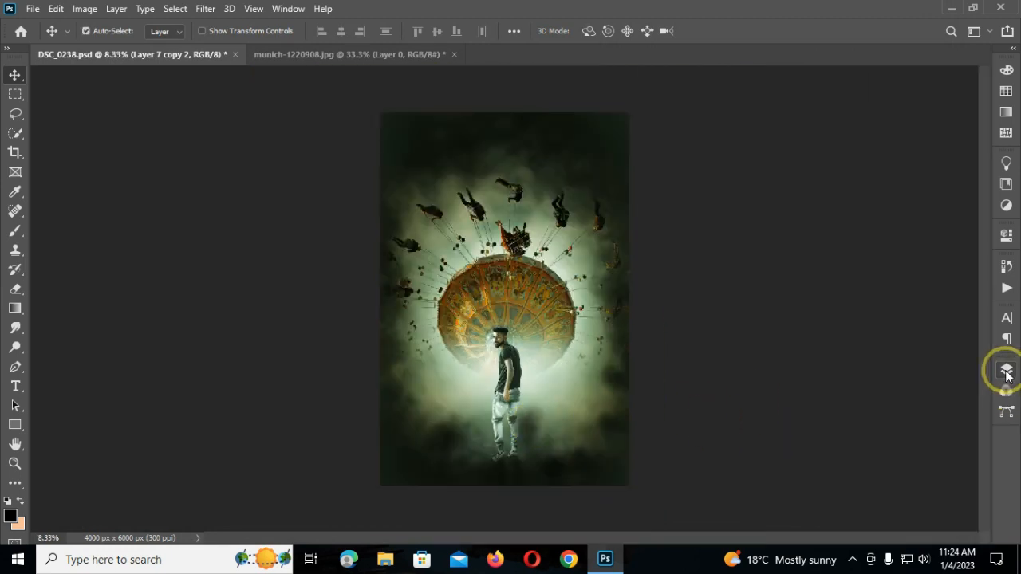
left_click(1005, 372)
Step: Add the white title "scary flying" in Aquire Regular at 73.01 pt and place it across the man's lower legs
left_click(946, 525)
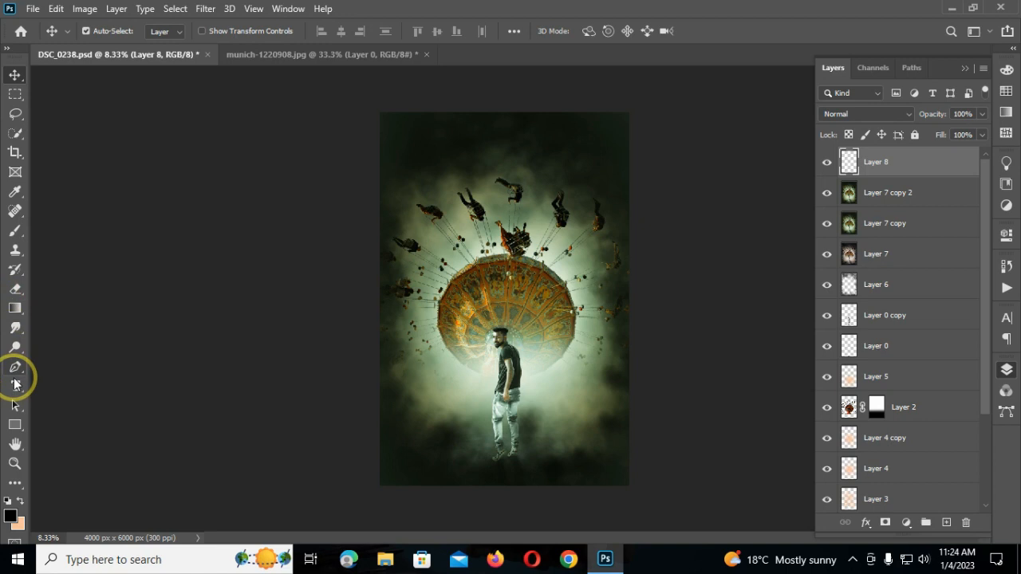
left_click(15, 386)
left_click(20, 500)
left_click(414, 245)
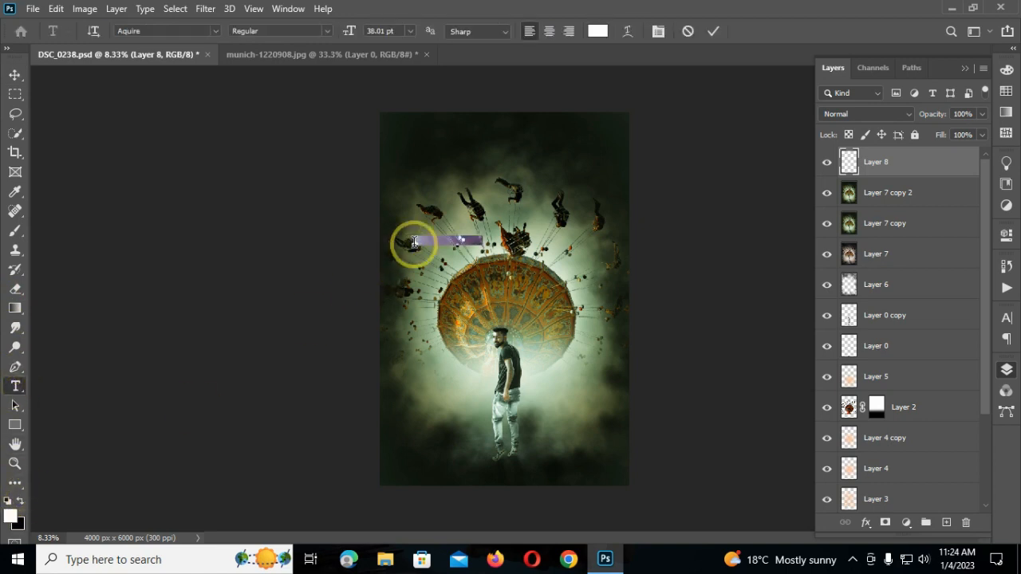
left_click_drag(351, 31, 378, 37)
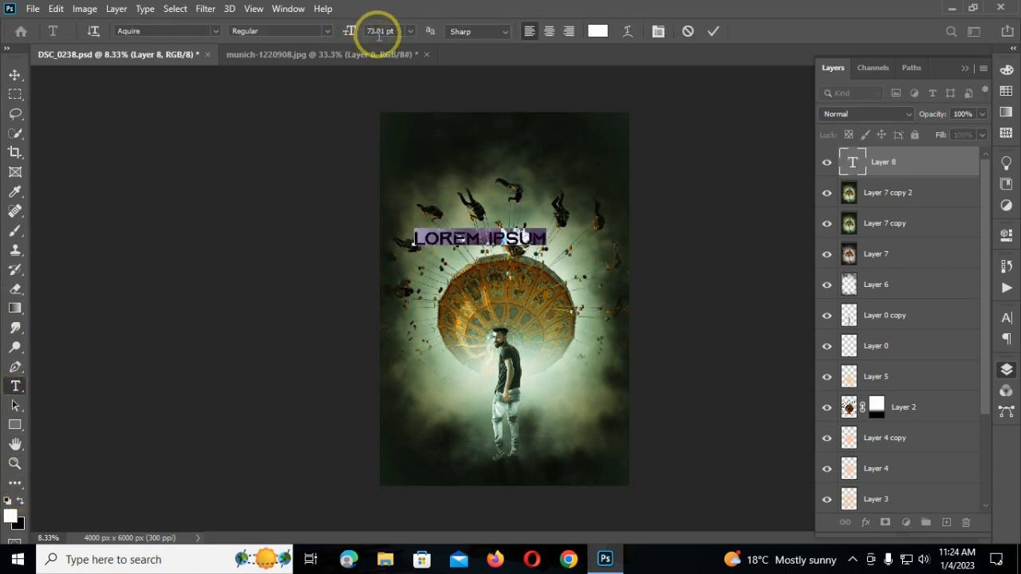
type("SCARY FLYING")
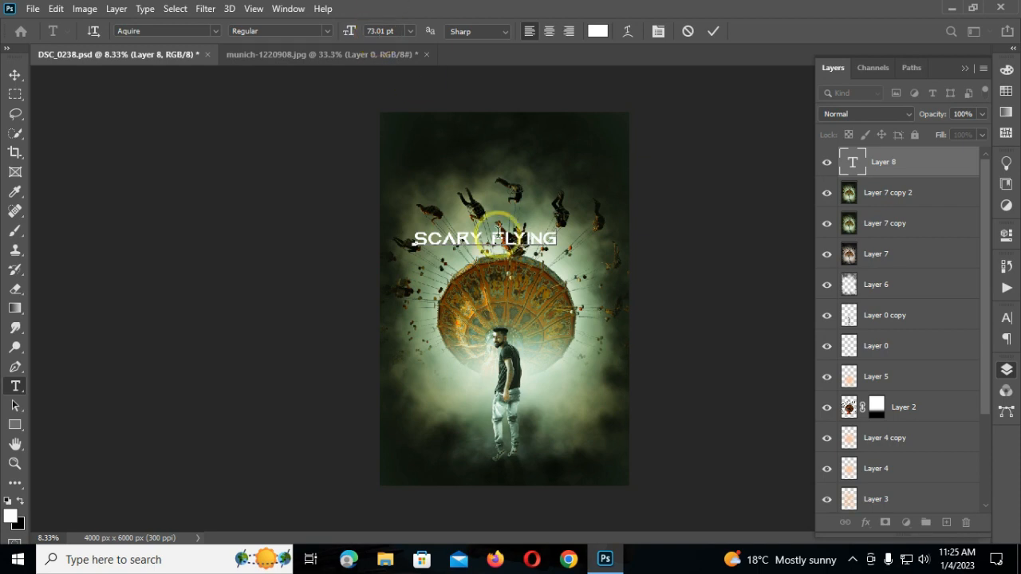
left_click_drag(499, 232, 532, 429)
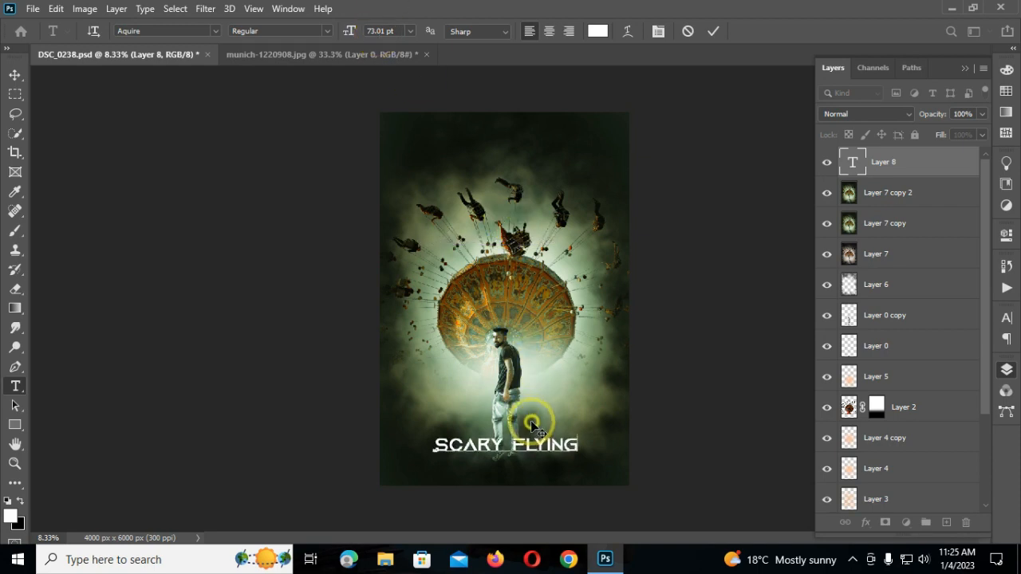
left_click(714, 31)
Step: Add the text "carousel" at 32.01 pt and centre it just below the "scary flying" title
left_click(413, 196)
key("BackSpace")
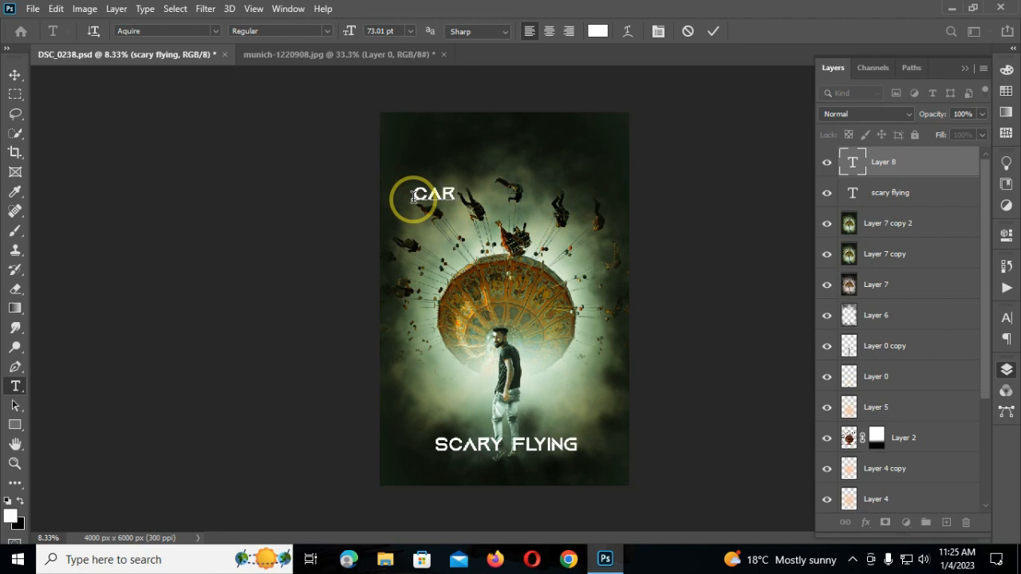
type("CAROUSEL")
left_click_drag(522, 195, 387, 185)
left_click_drag(351, 31, 320, 32)
left_click_drag(437, 161, 538, 435)
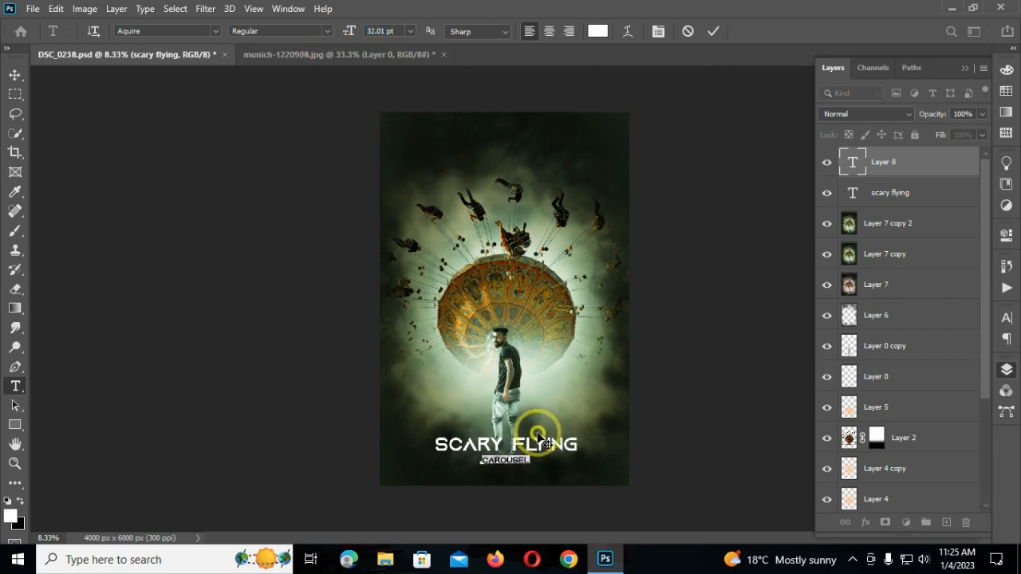
left_click(713, 31)
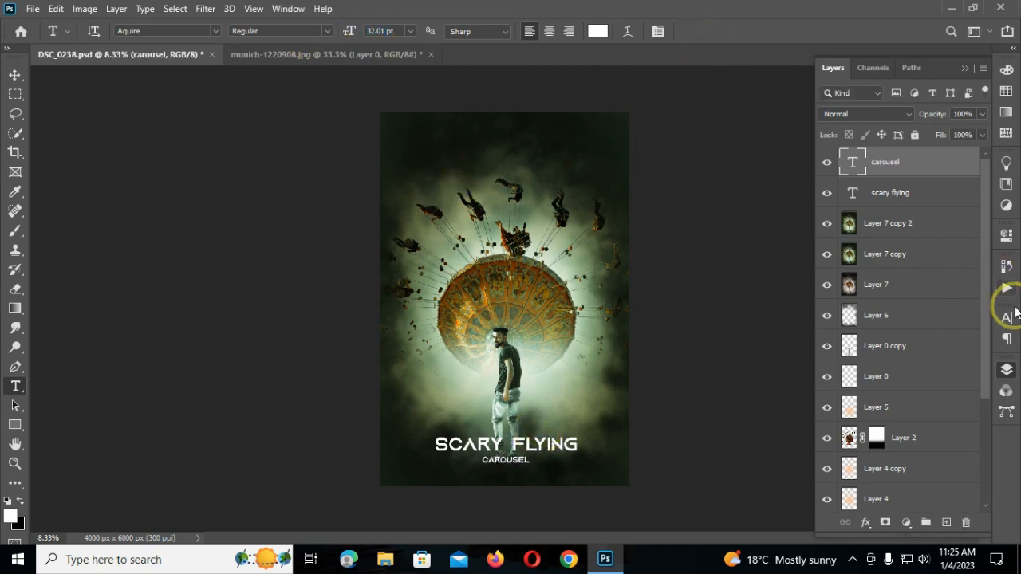
Step: Close the munich-1220908.jpg document without saving its changes
left_click(1007, 370)
left_click(14, 463)
left_click(448, 30)
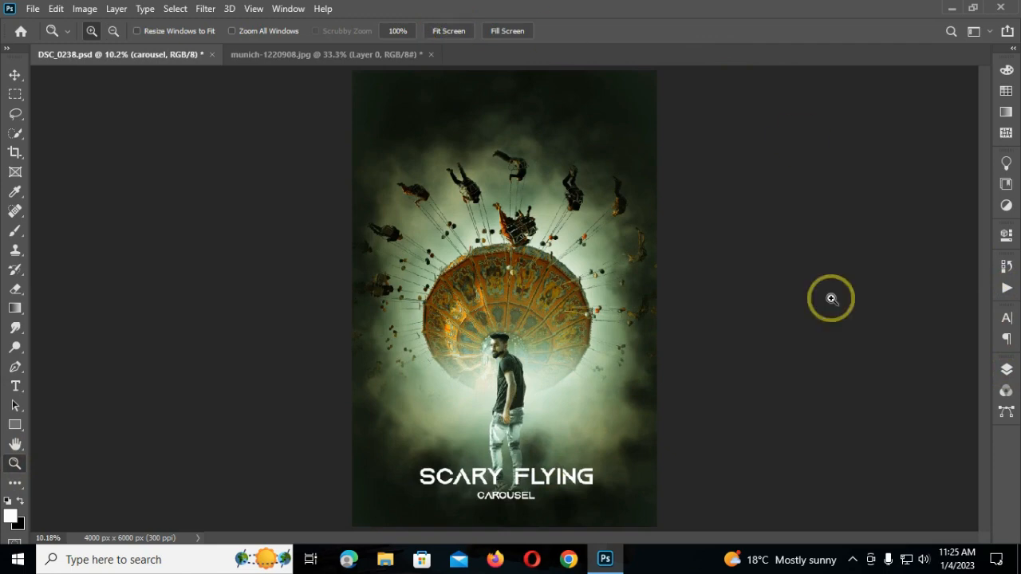
left_click(430, 54)
left_click(499, 217)
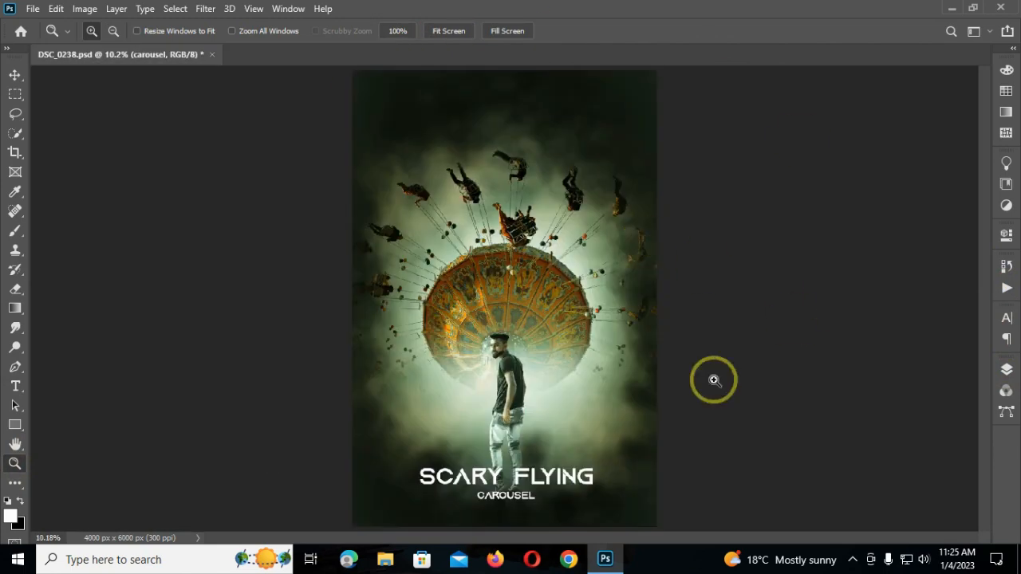